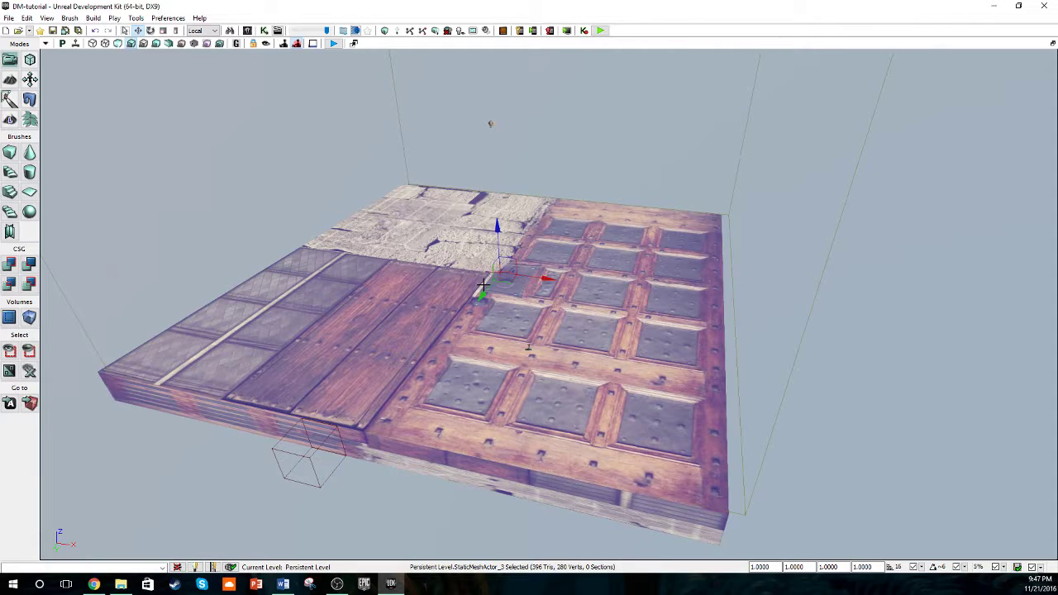
key("w")
mouse_move(483, 285)
right_mouse_down()
mouse_move(520, 261)
mouse_move(475, 293)
mouse_move(490, 298)
right_mouse_up()
key("s")
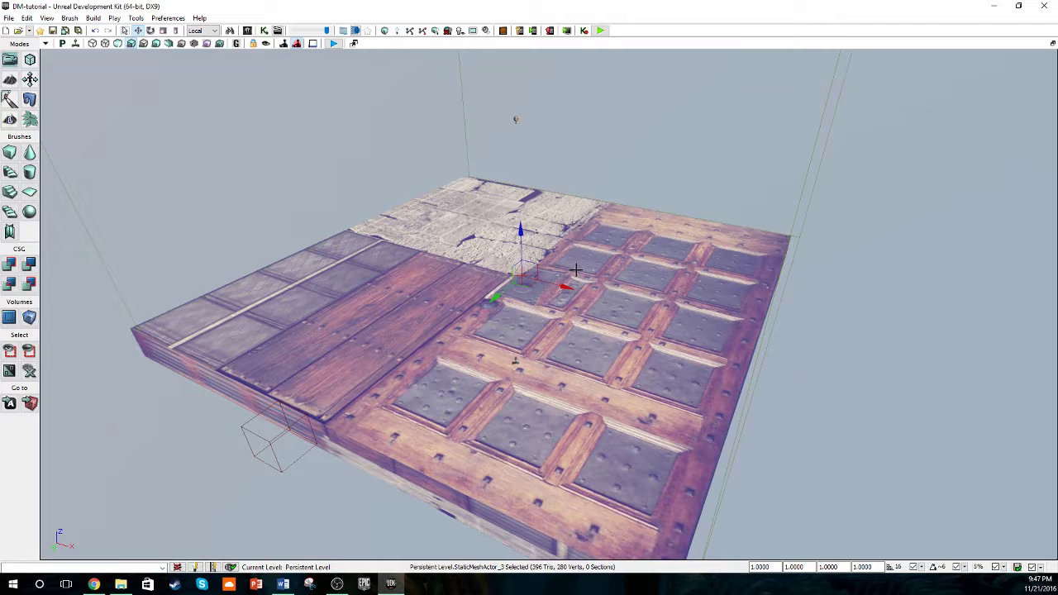
key("a")
right_click_drag(612, 259, 500, 289)
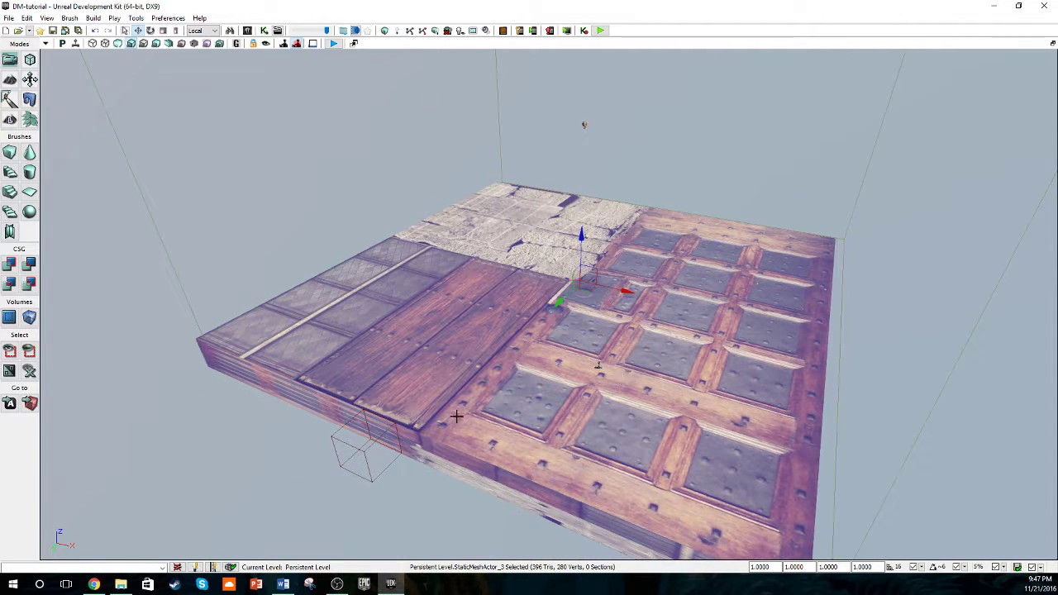
key("w")
right_click_drag(633, 330, 376, 315)
key("d")
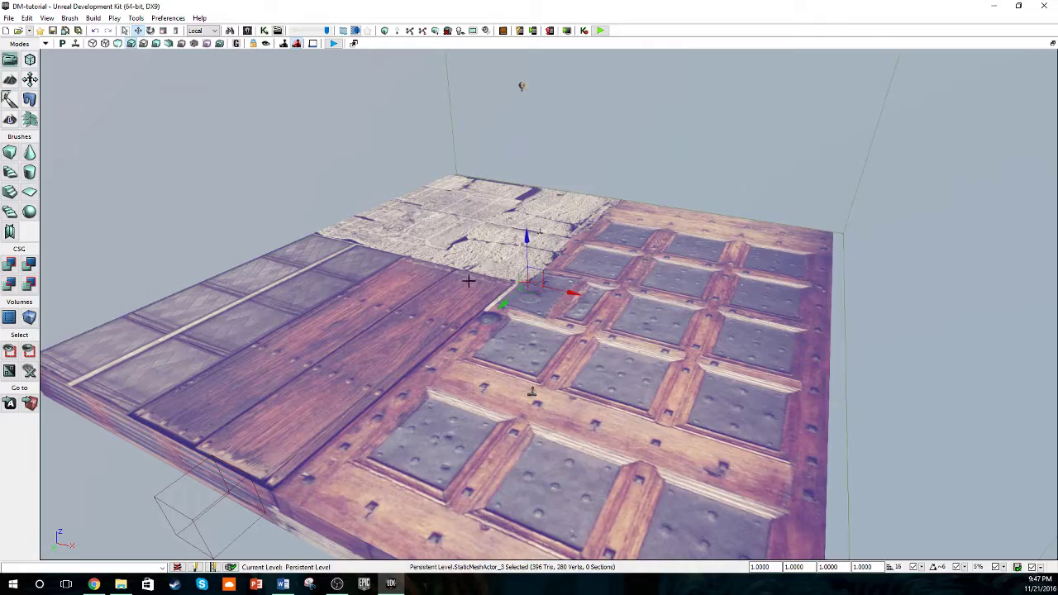
Open the Content Browser and limit the assets matching "door" to Static Meshes, keeping the stone floor area in view
right_click_drag(468, 281, 311, 172)
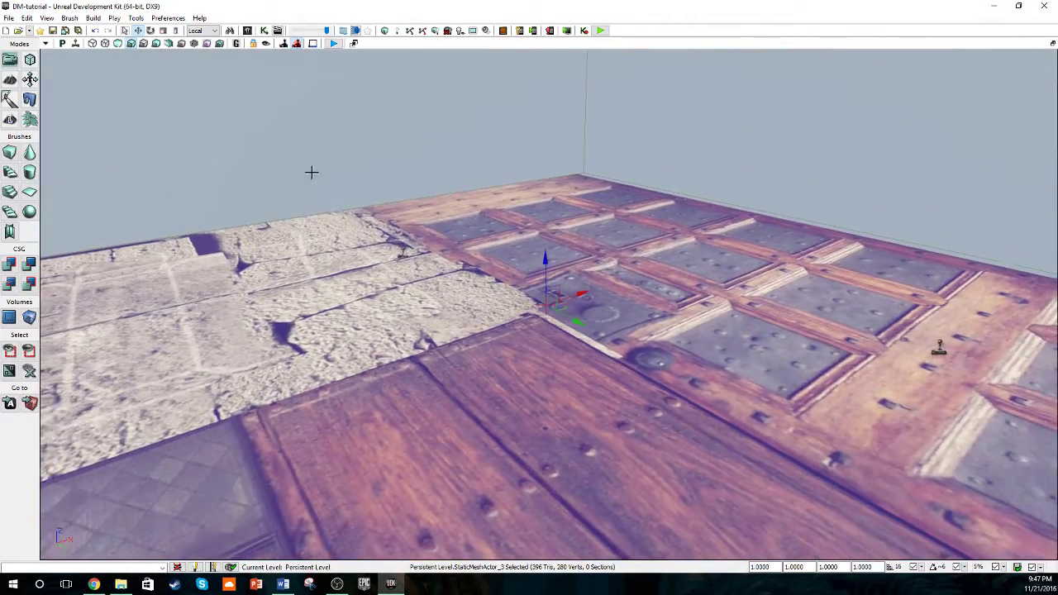
left_click(247, 31)
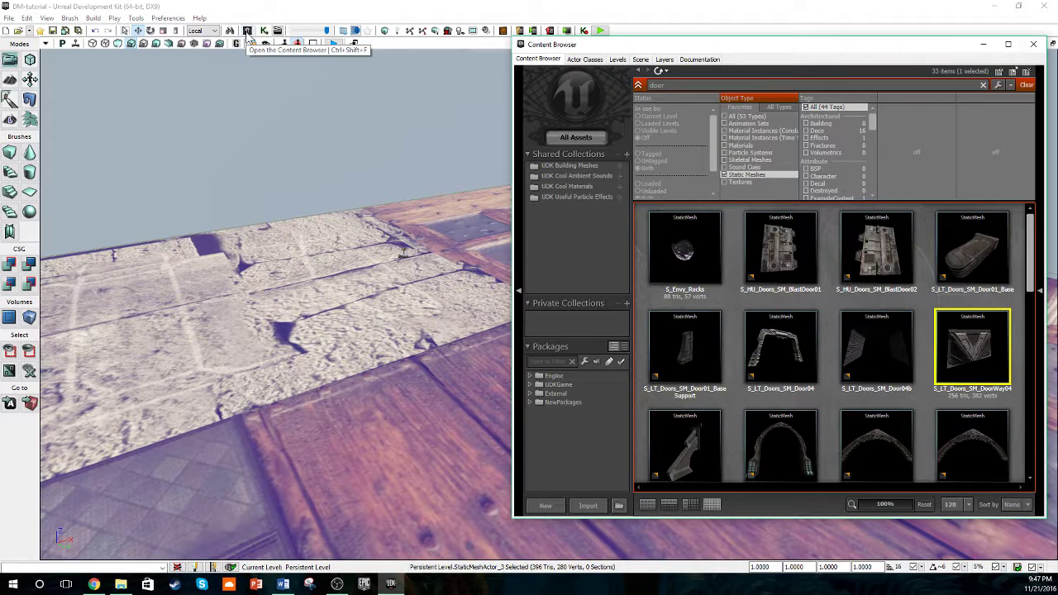
left_click_drag(690, 52, 538, 70)
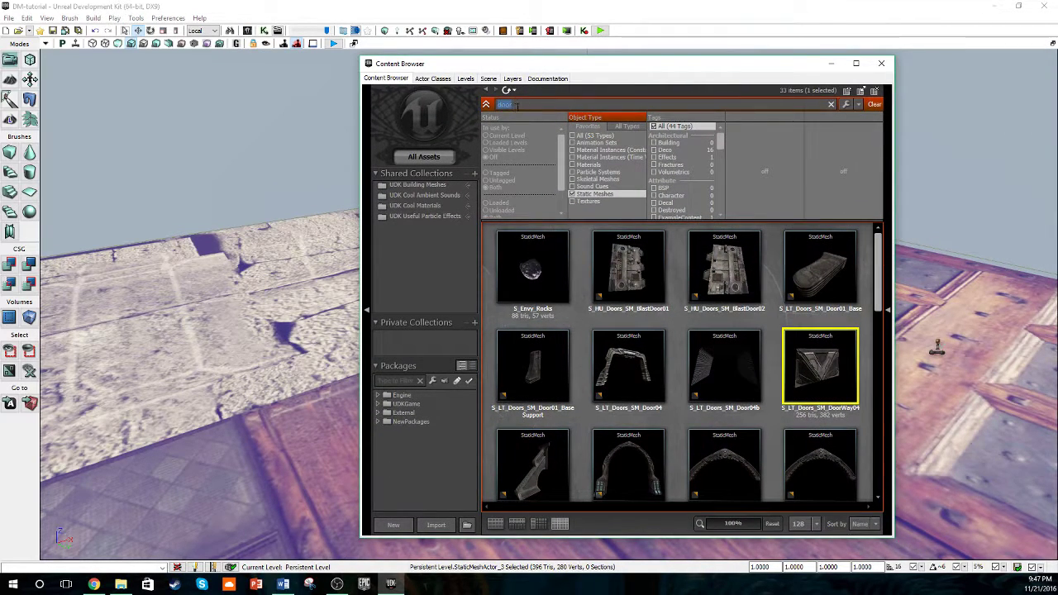
left_click(572, 195)
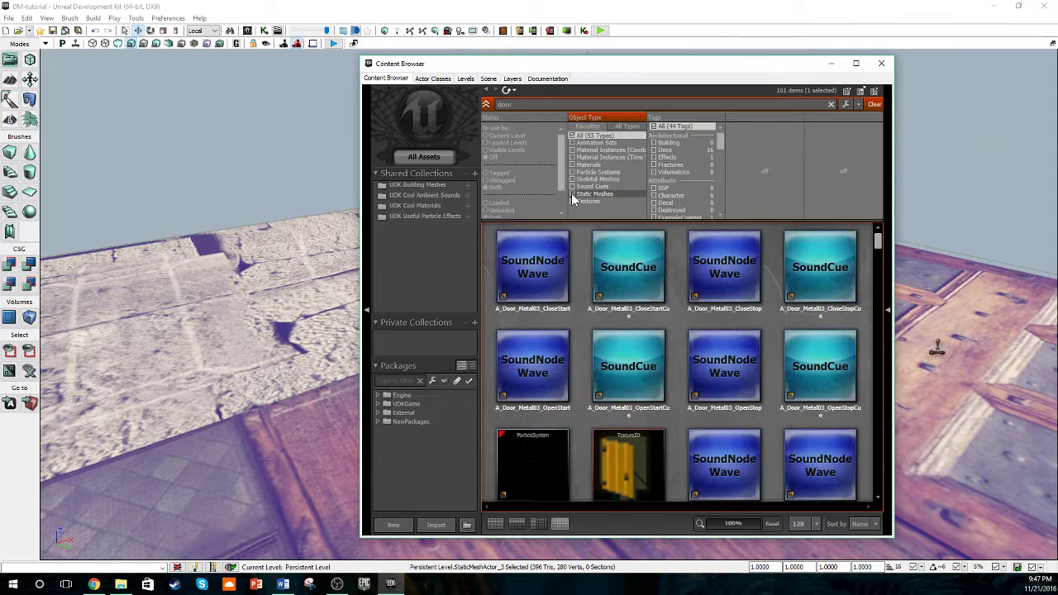
left_click(572, 195)
left_click(572, 196)
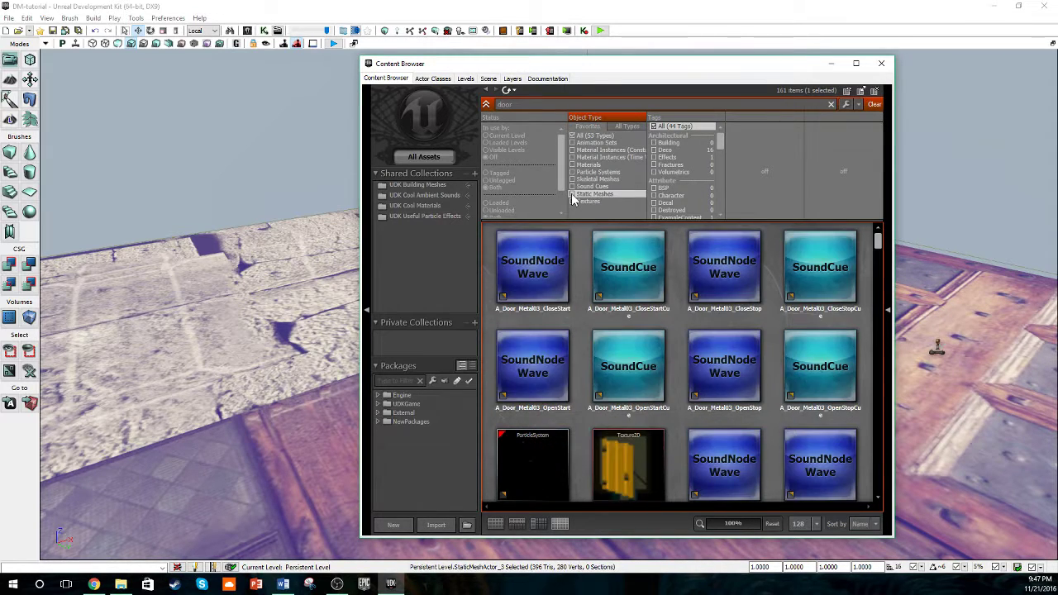
left_click(572, 195)
scroll(601, 372, "down", 8)
scroll(601, 372, "up", 4)
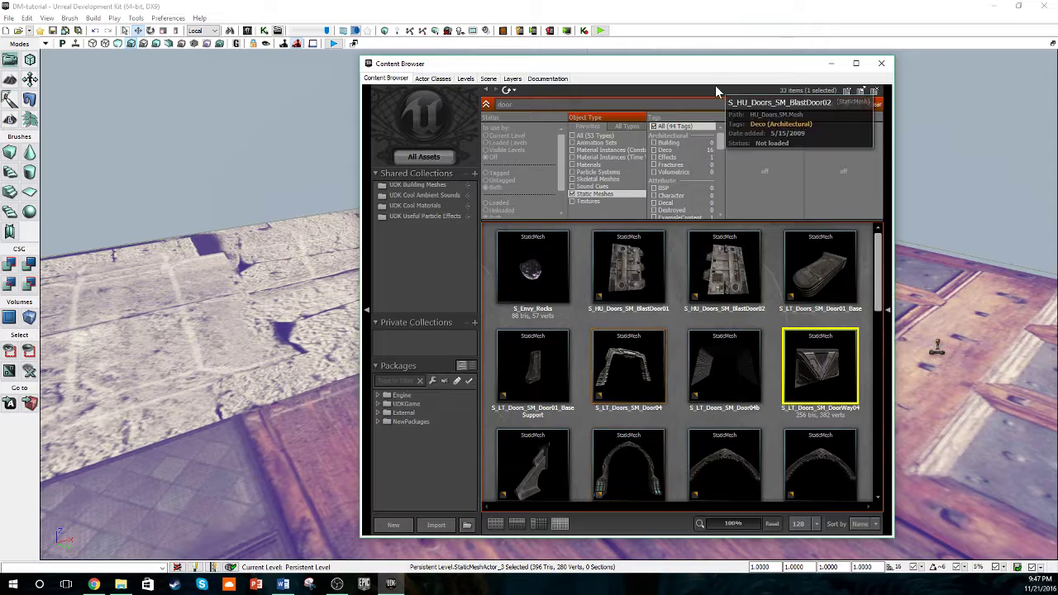
left_click_drag(709, 65, 829, 21)
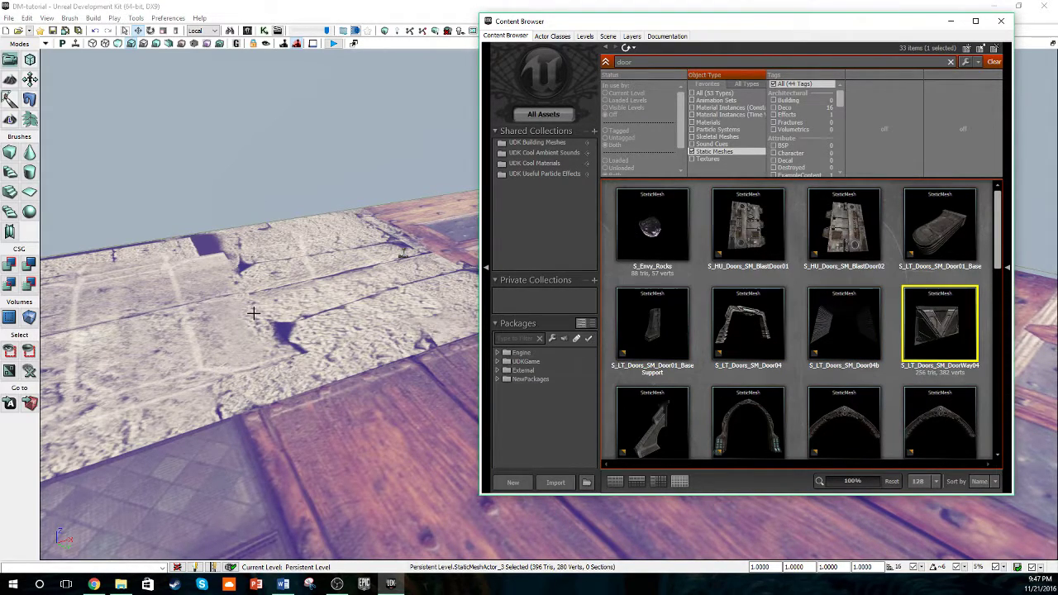
Add an InterpActor using the S_LT_Doors_SM_DoorWay04 static mesh on the stone floor, and close the Content Browser
right_click_drag(98, 219, 103, 218)
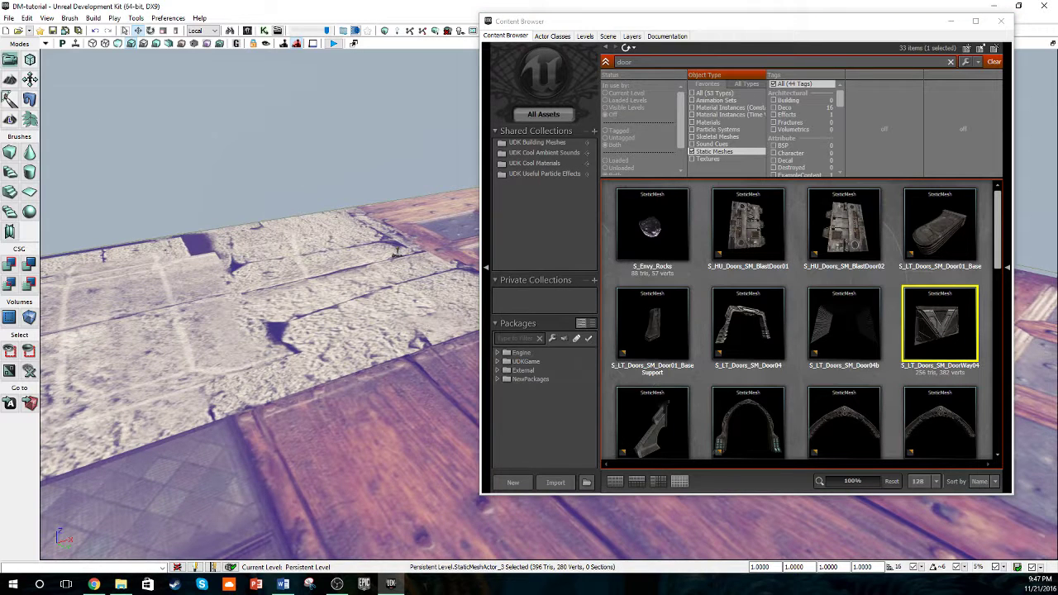
right_click(265, 307)
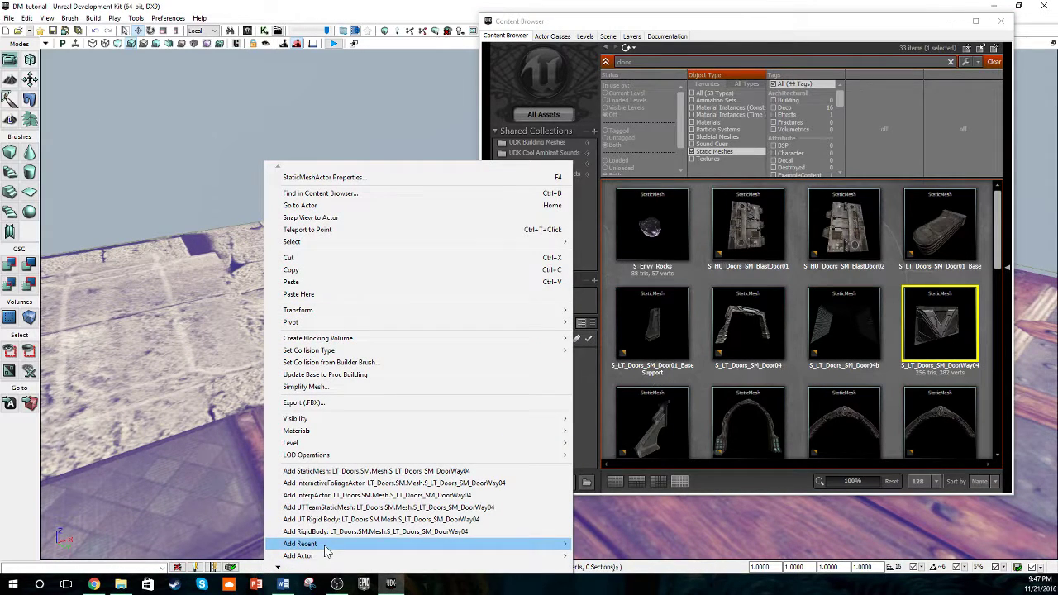
mouse_move(570, 558)
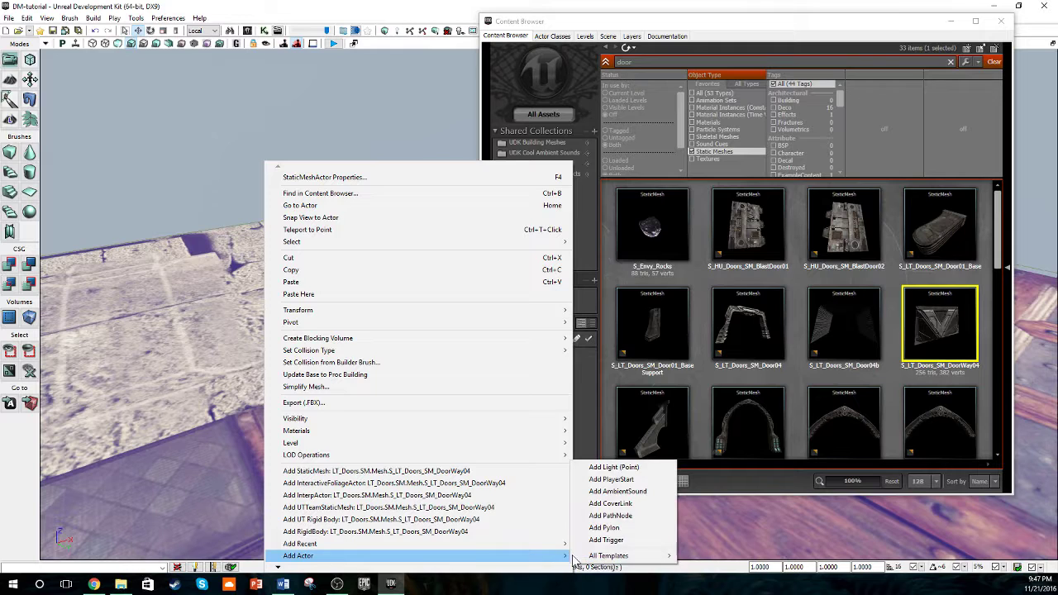
mouse_move(611, 556)
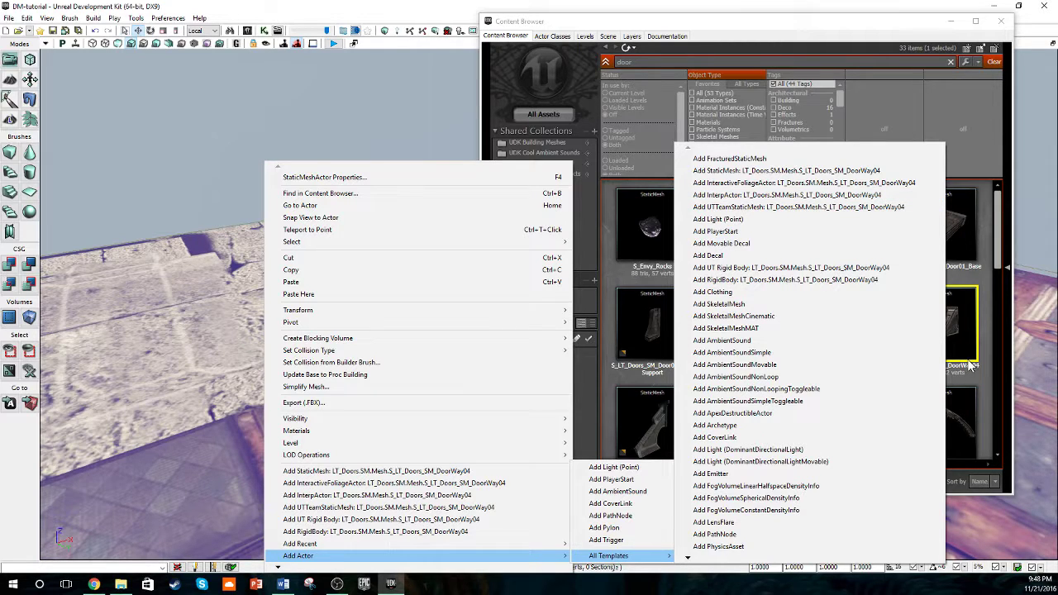
left_click(792, 198)
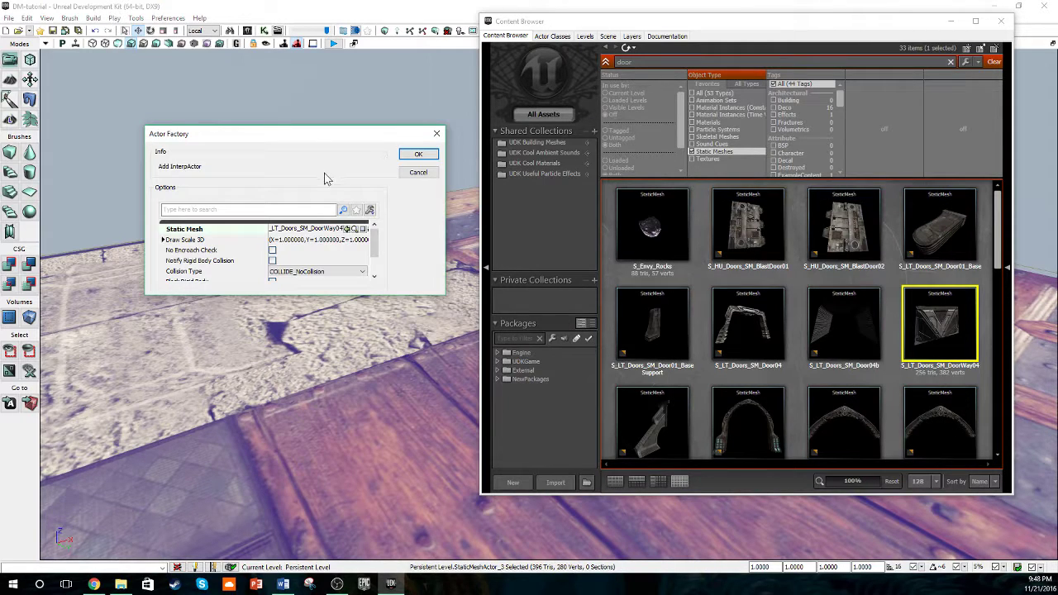
left_click_drag(266, 145, 326, 141)
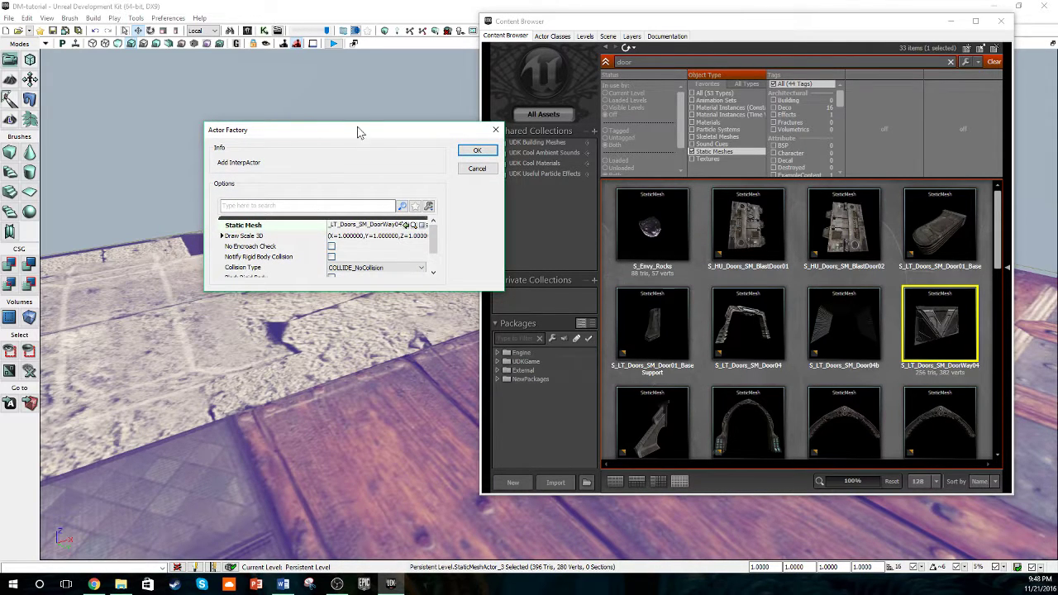
left_click_drag(358, 132, 299, 94)
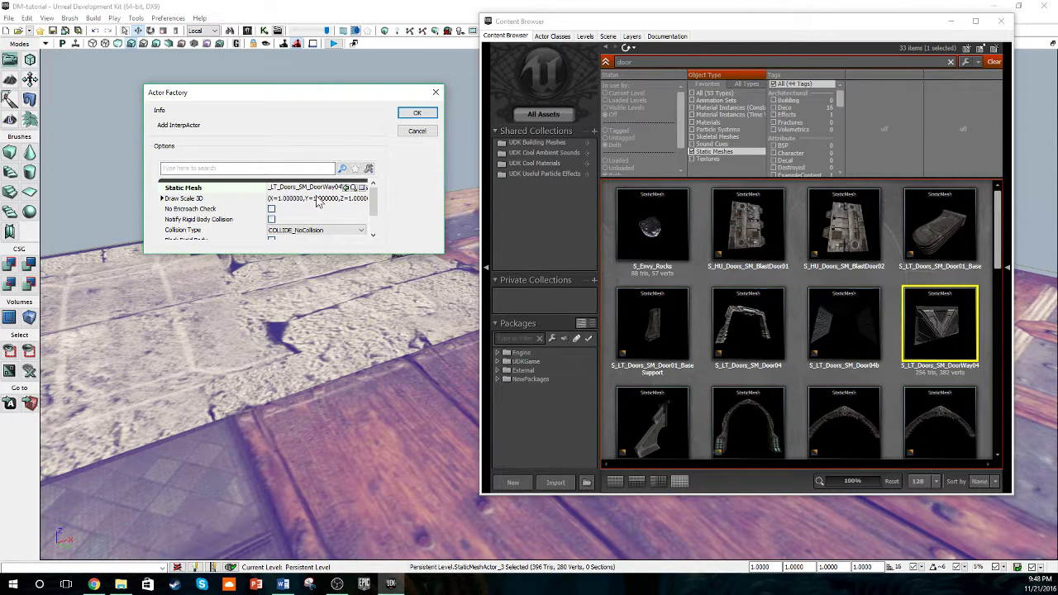
left_click(283, 190)
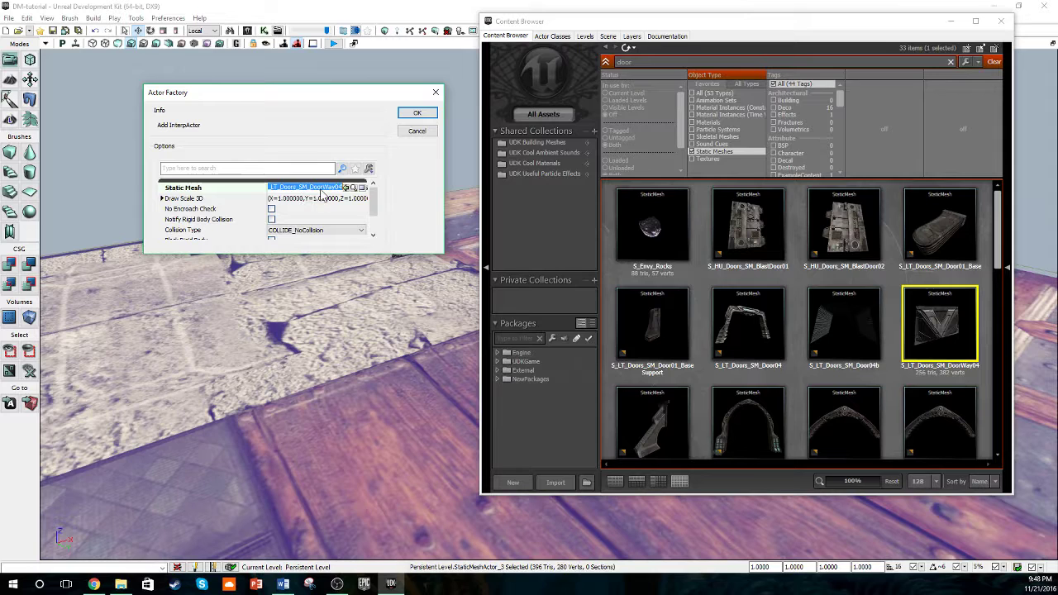
left_click(345, 188)
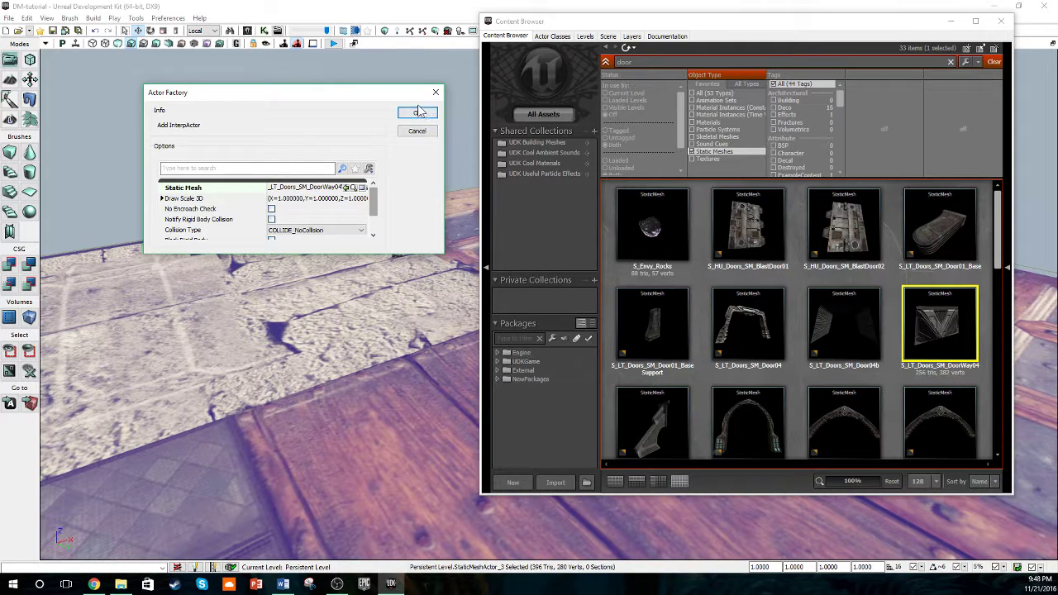
left_click_drag(289, 98, 263, 91)
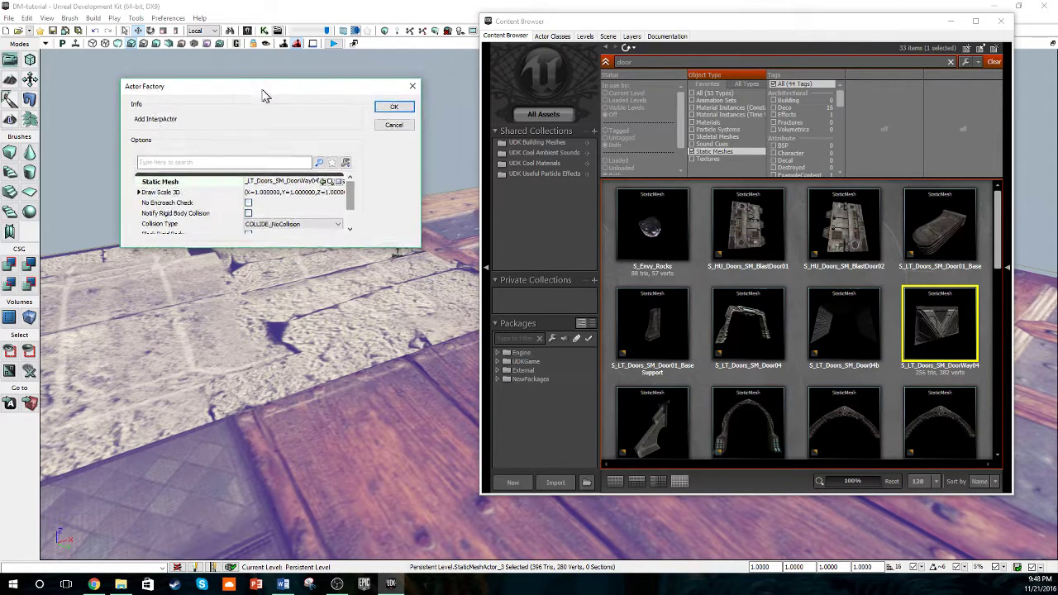
left_click(390, 107)
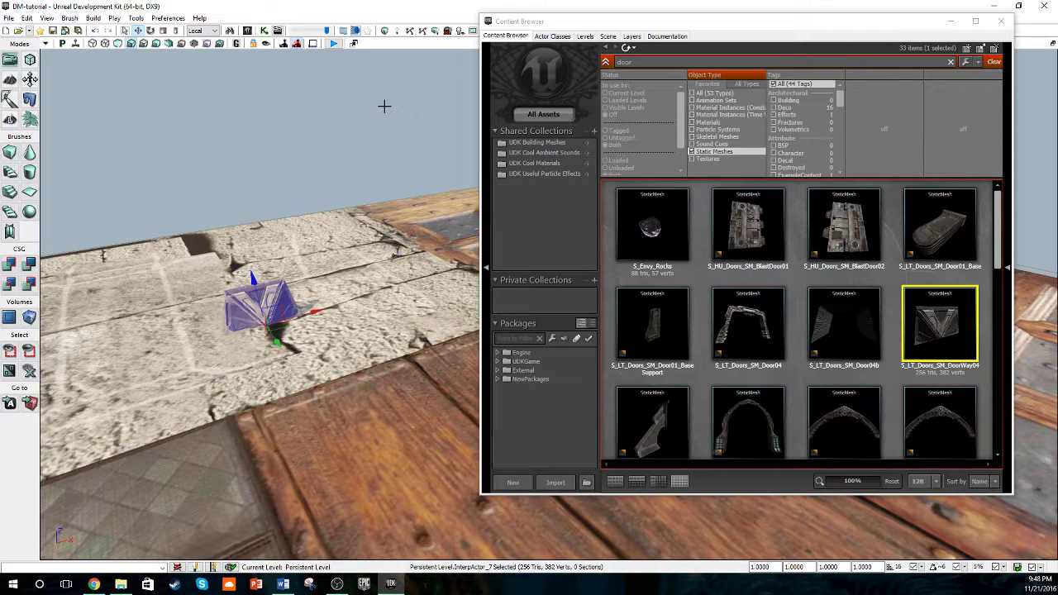
left_click(1001, 21)
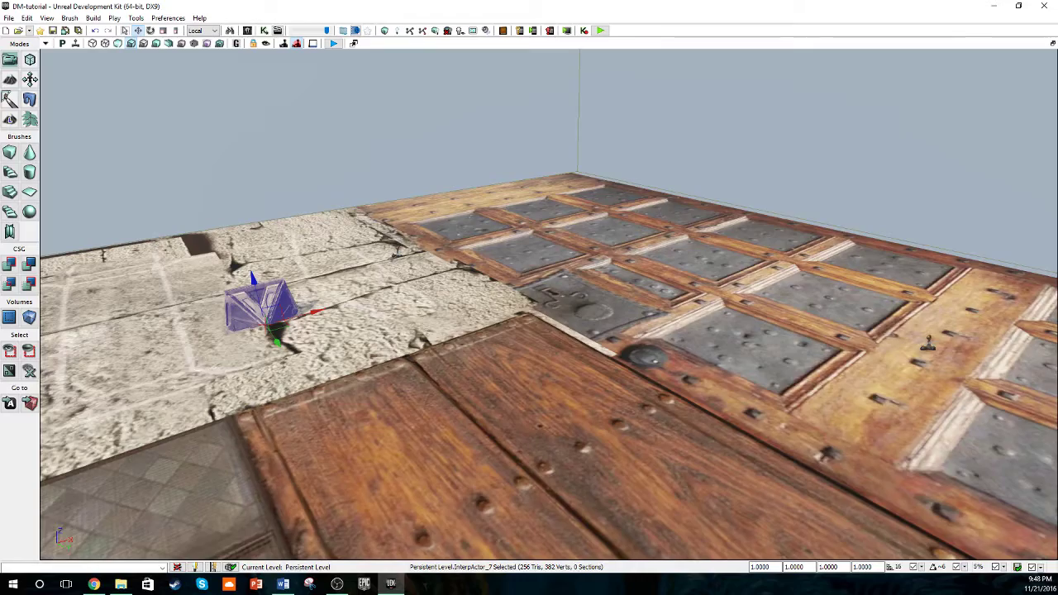
Add a Trigger actor beside the doorway mesh on the stone floor
right_click_drag(529, 306, 281, 399)
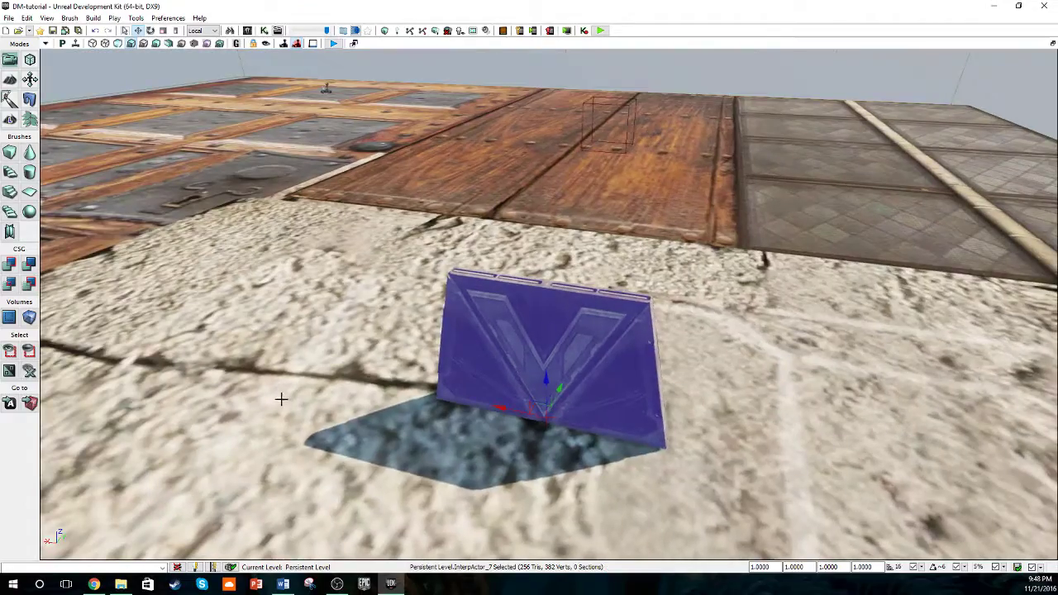
right_click(517, 295)
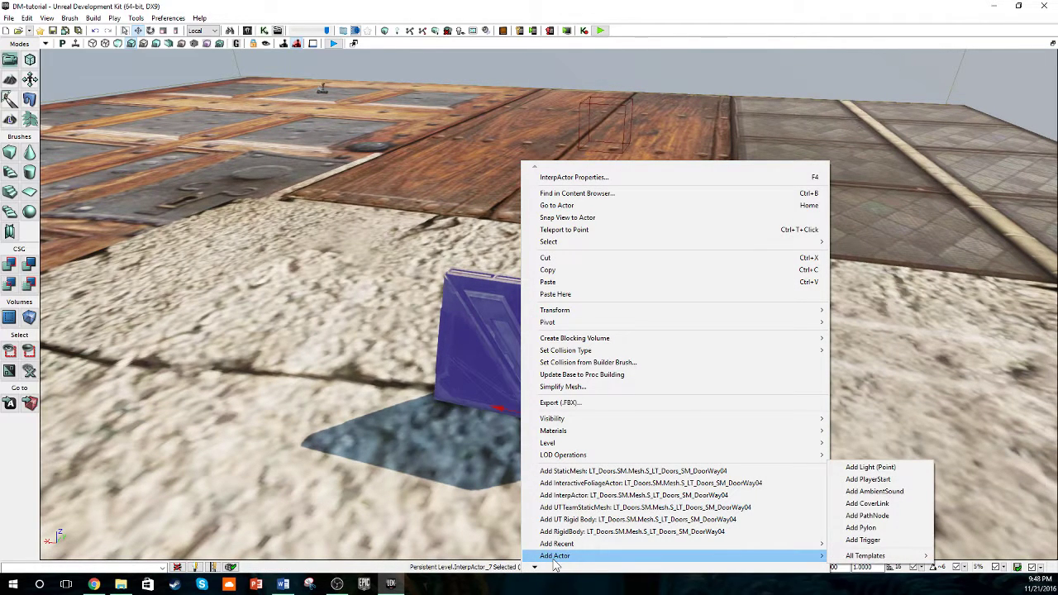
left_click(851, 542)
right_click_drag(619, 259, 562, 244)
left_click_drag(549, 259, 443, 298)
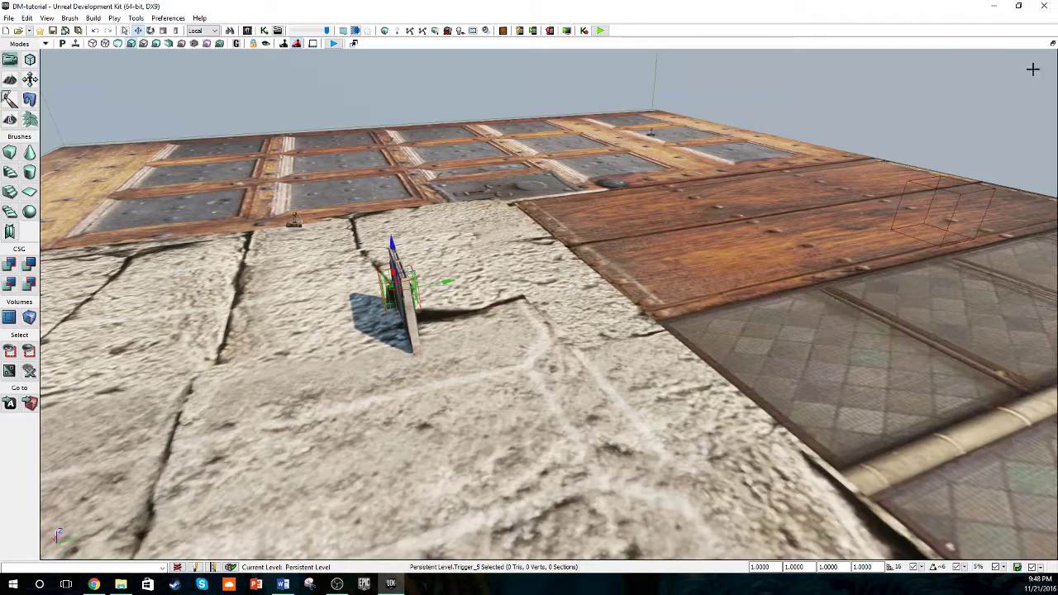
Show all four viewports and move the trigger along the doorway until it is centred on the mesh
left_click(1053, 43)
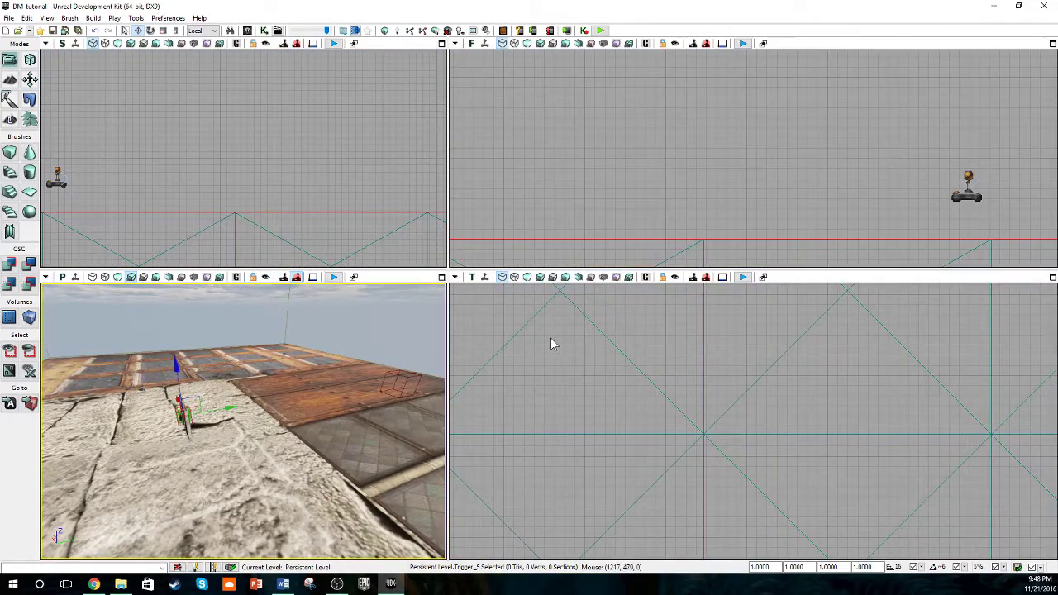
scroll(552, 344, "down", 4)
scroll(621, 383, "up", 6)
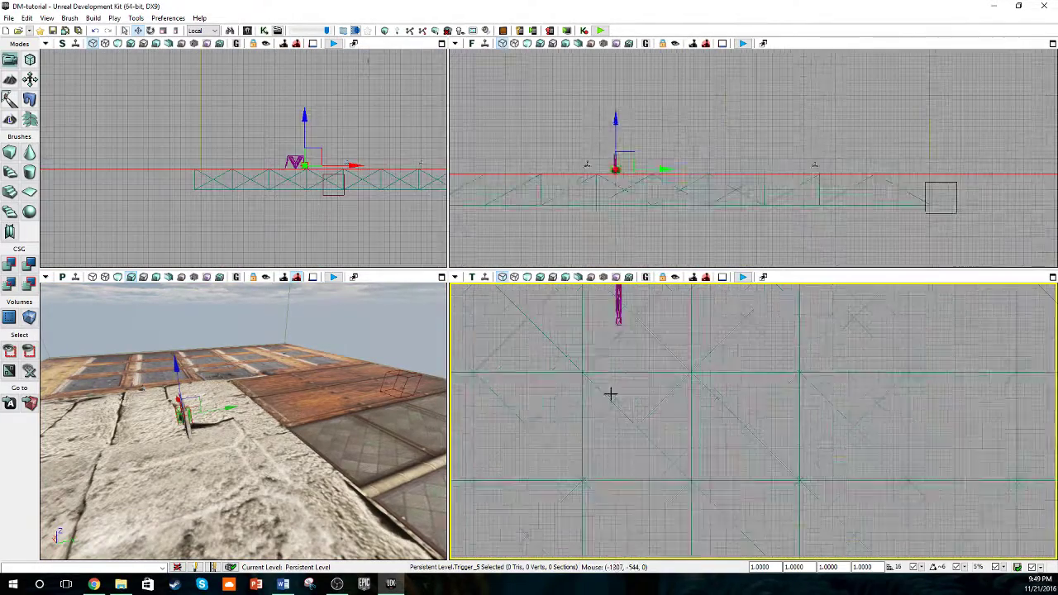
scroll(610, 395, "up", 6)
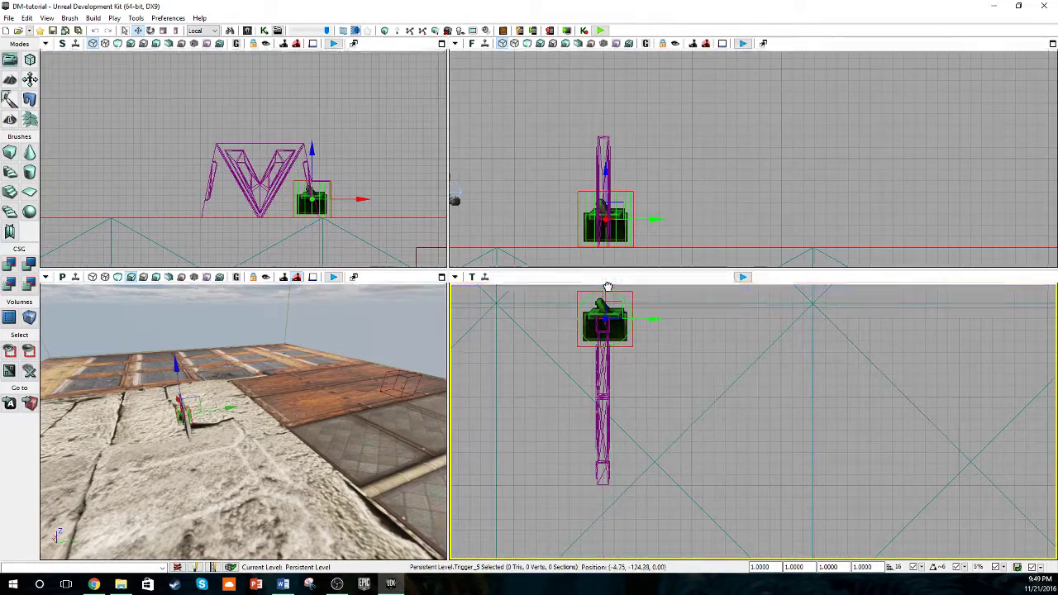
right_click_drag(617, 303, 617, 334)
left_click_drag(602, 308, 604, 384)
left_click_drag(639, 432, 636, 433)
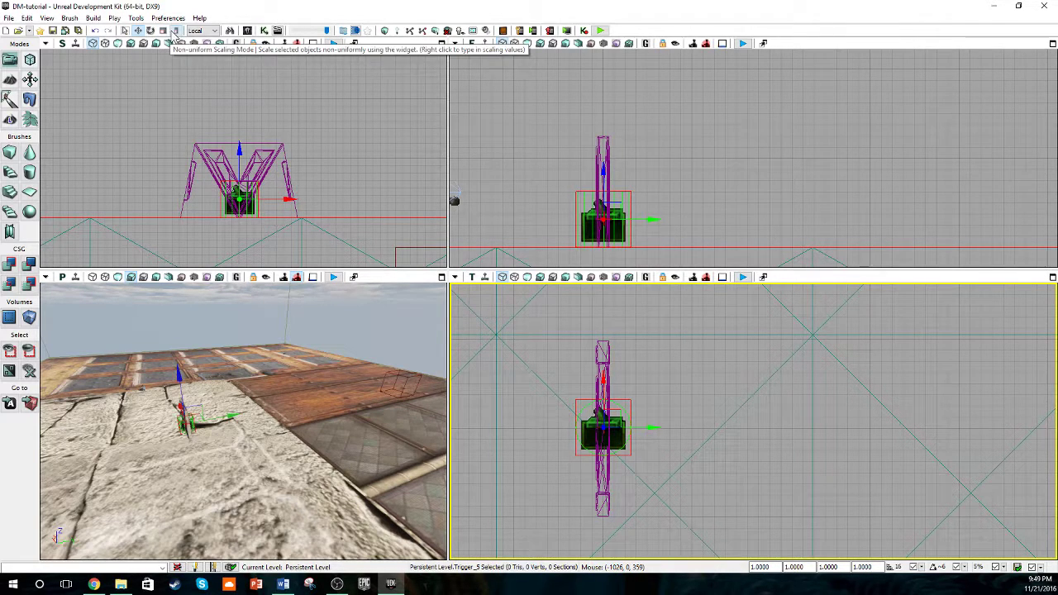
Scale the trigger non-uniformly, widening its cylinder to span the doorway's full width and increasing its height
left_click(175, 31)
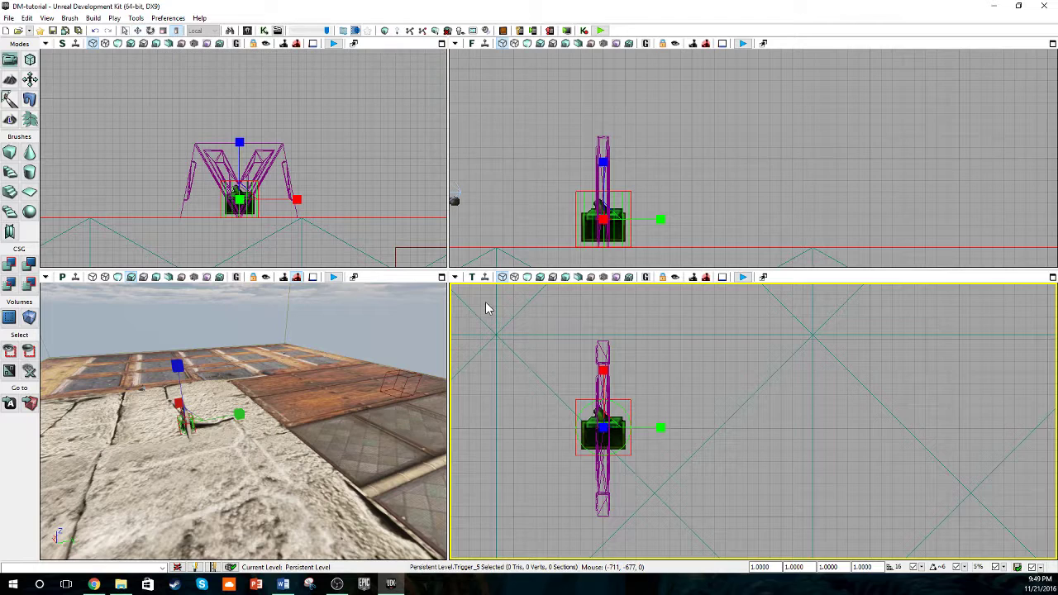
left_click_drag(605, 372, 605, 329)
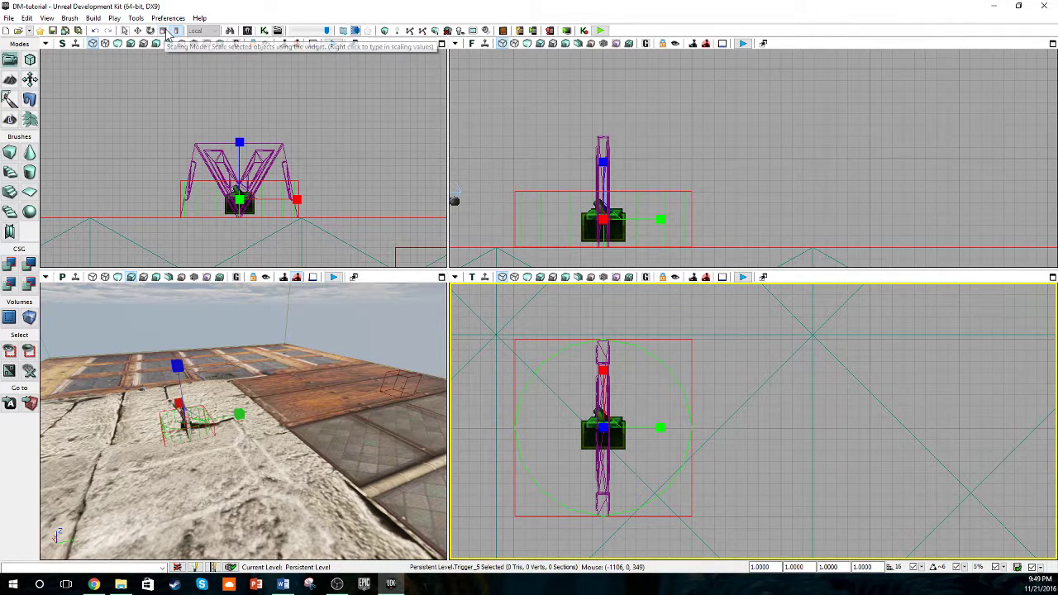
left_click(221, 127)
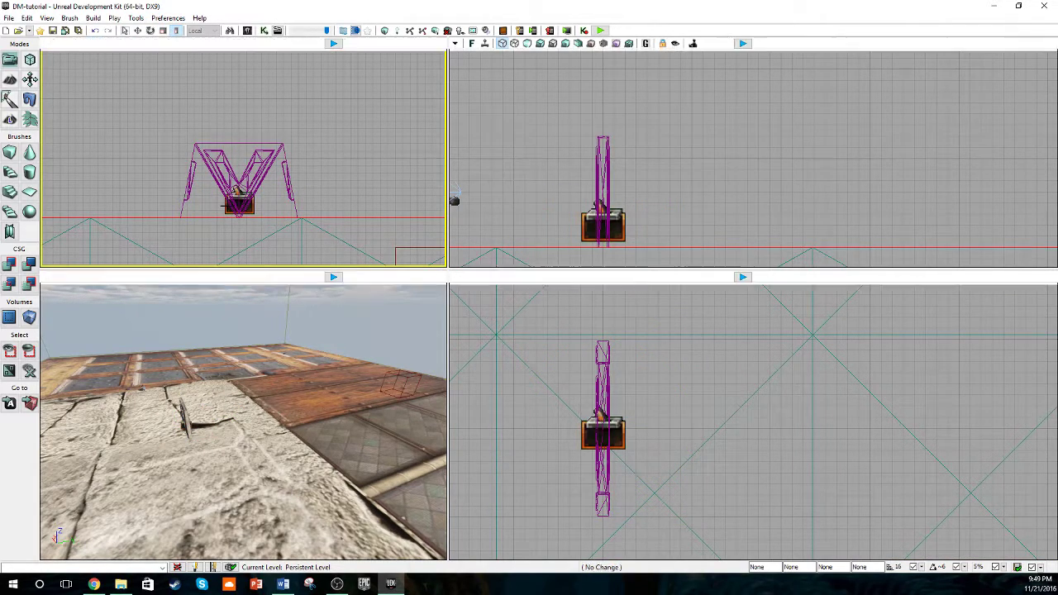
left_click(238, 199)
left_click_drag(239, 142, 142, 47)
Make the trigger cylinder taller and raise it so it stands on the floor and encloses the whole doorway
left_click(137, 30)
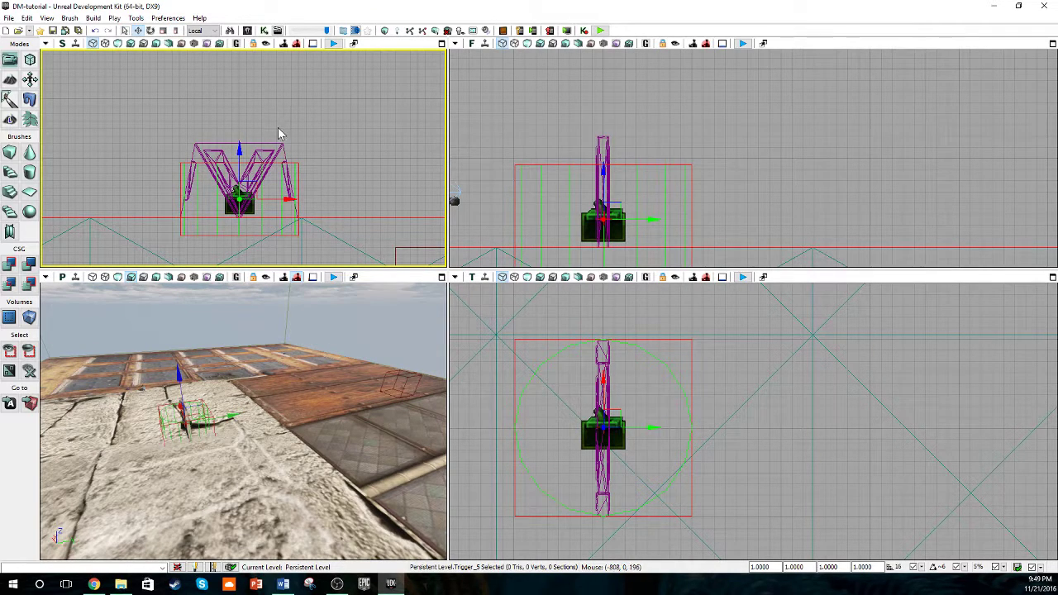
left_click_drag(240, 151, 240, 135)
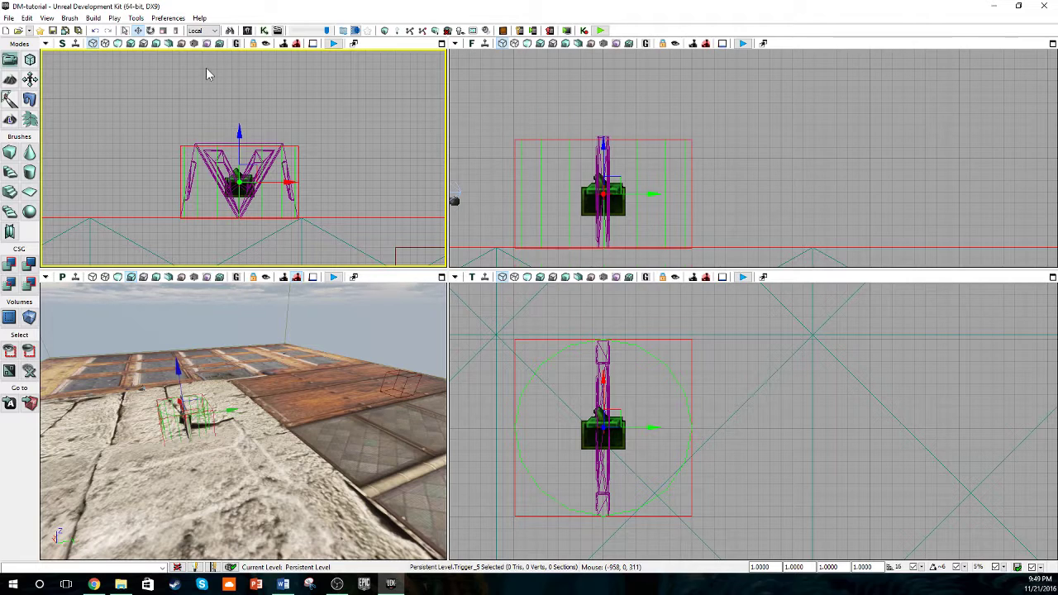
left_click(176, 32)
left_click_drag(235, 128, 220, 94)
left_click(137, 30)
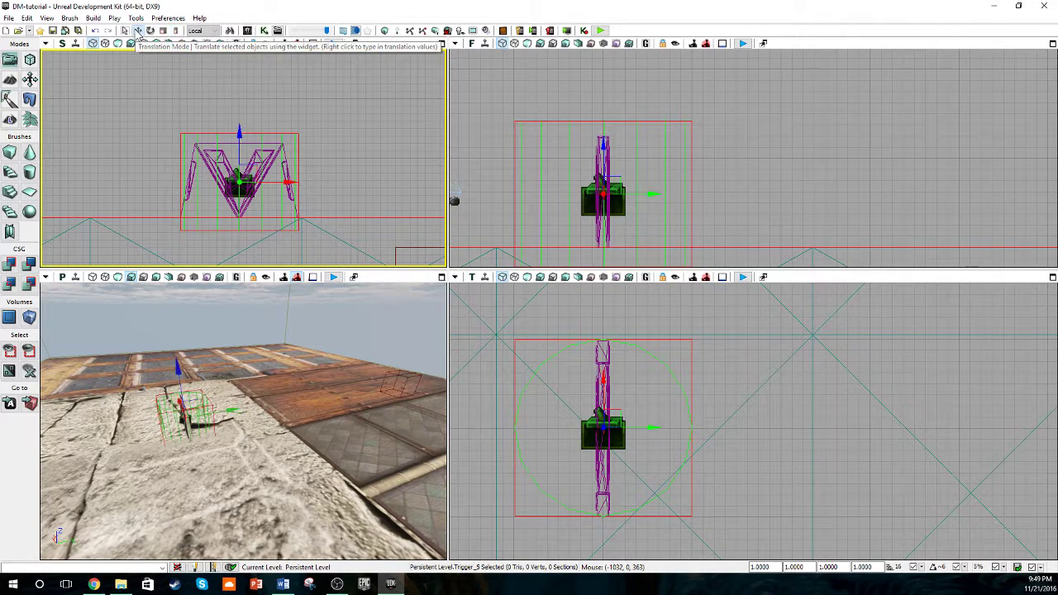
left_click_drag(240, 135, 242, 126)
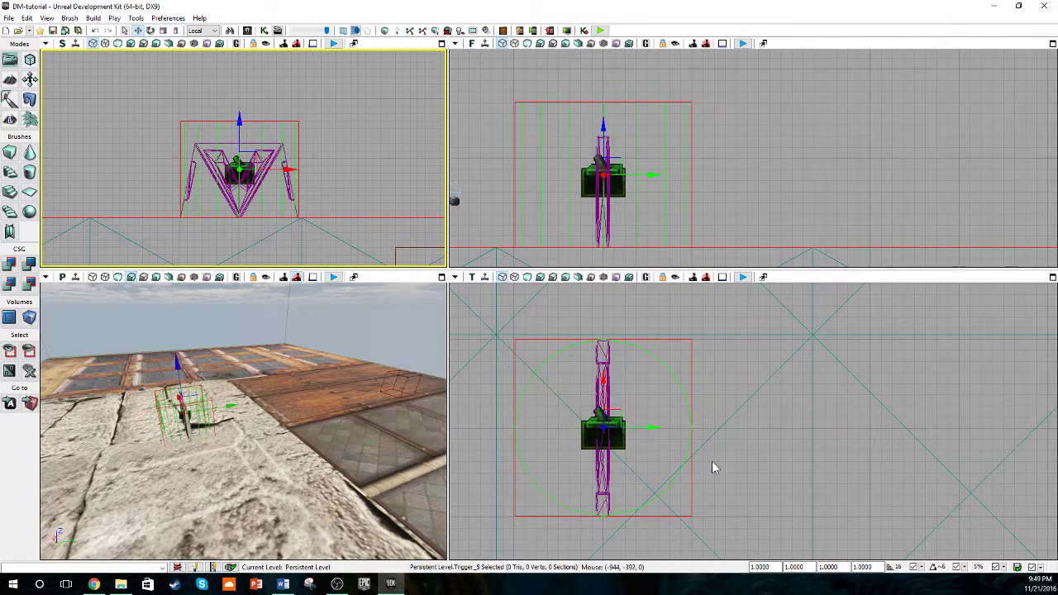
Maximize the perspective view and examine the trigger's fit around the doorway from above and from the sides
right_click_drag(245, 396, 372, 337)
left_click(443, 278)
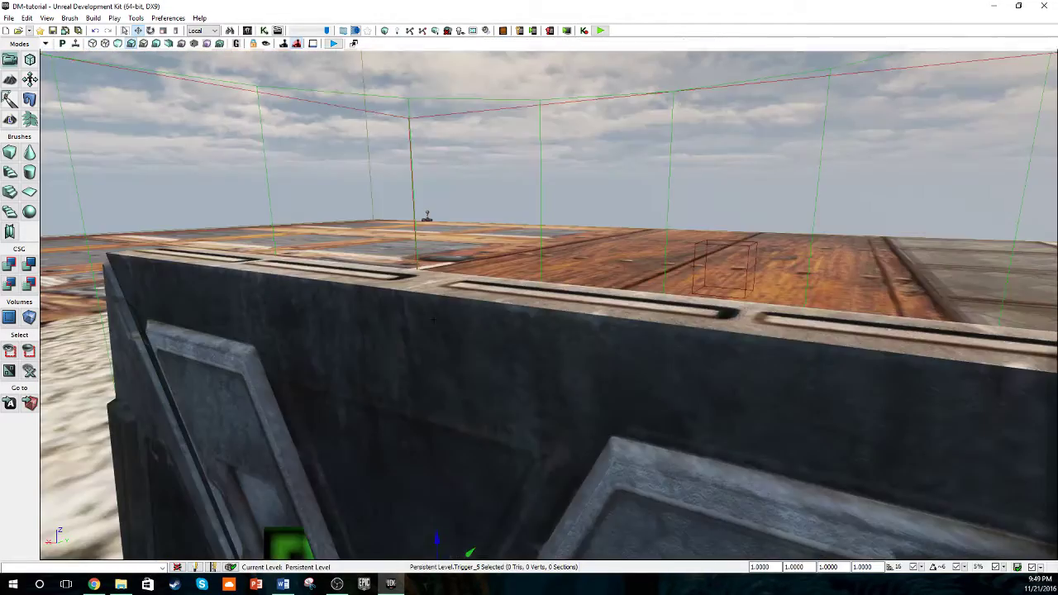
right_click_drag(444, 285, 628, 244)
right_click_drag(529, 190, 510, 245)
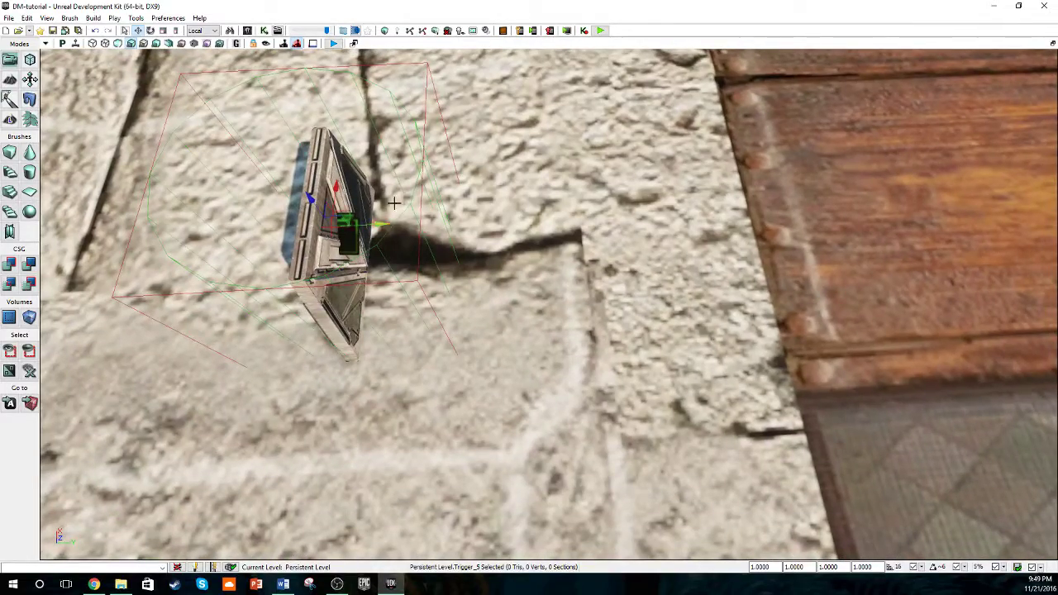
right_click_drag(436, 218, 408, 211)
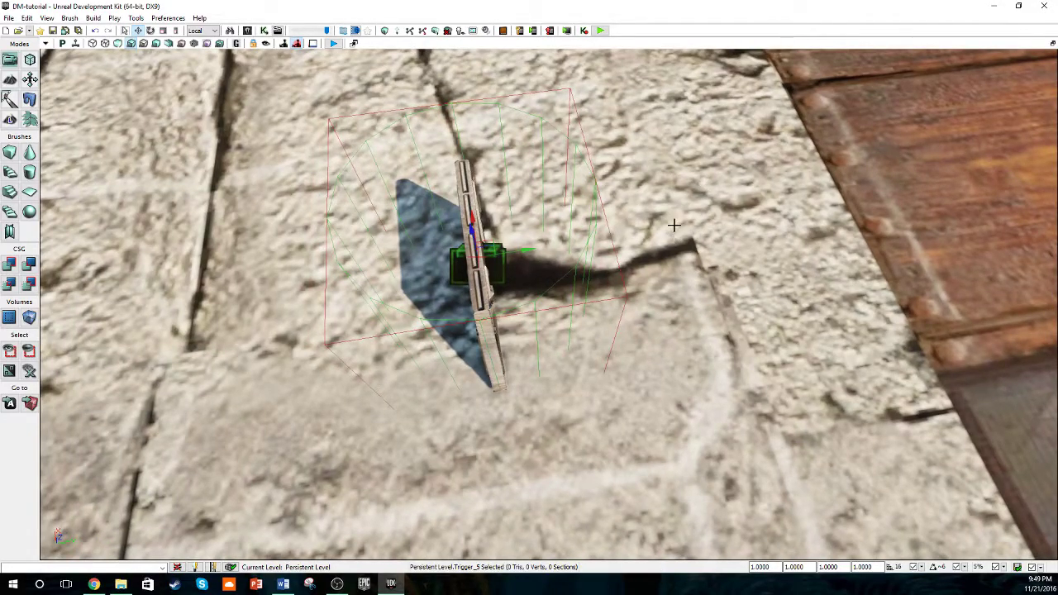
right_click_drag(675, 224, 693, 189)
left_click(574, 247)
right_click_drag(575, 247, 475, 295)
left_click(549, 258)
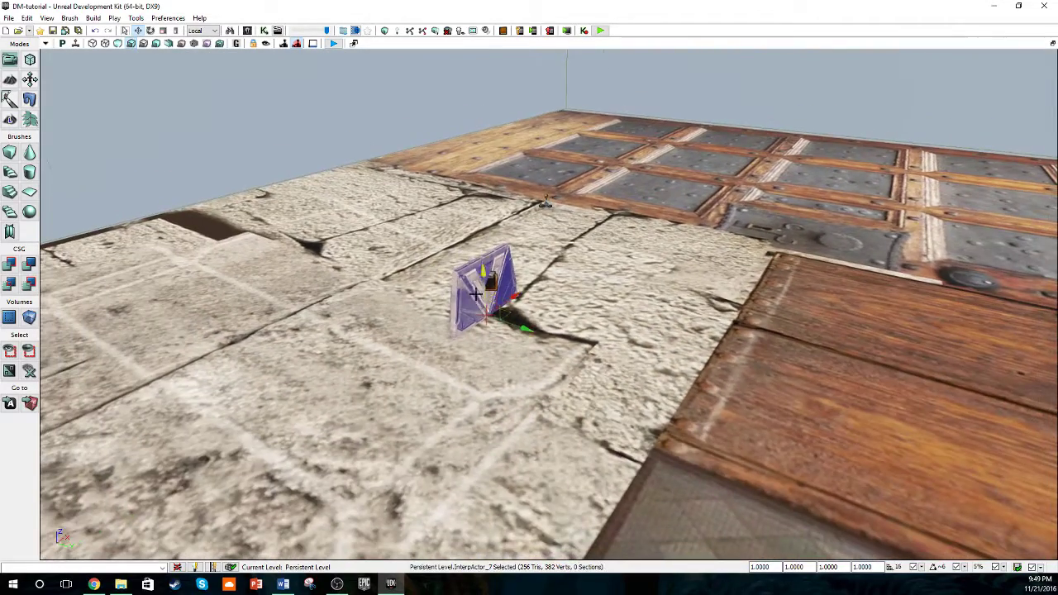
left_click(559, 274)
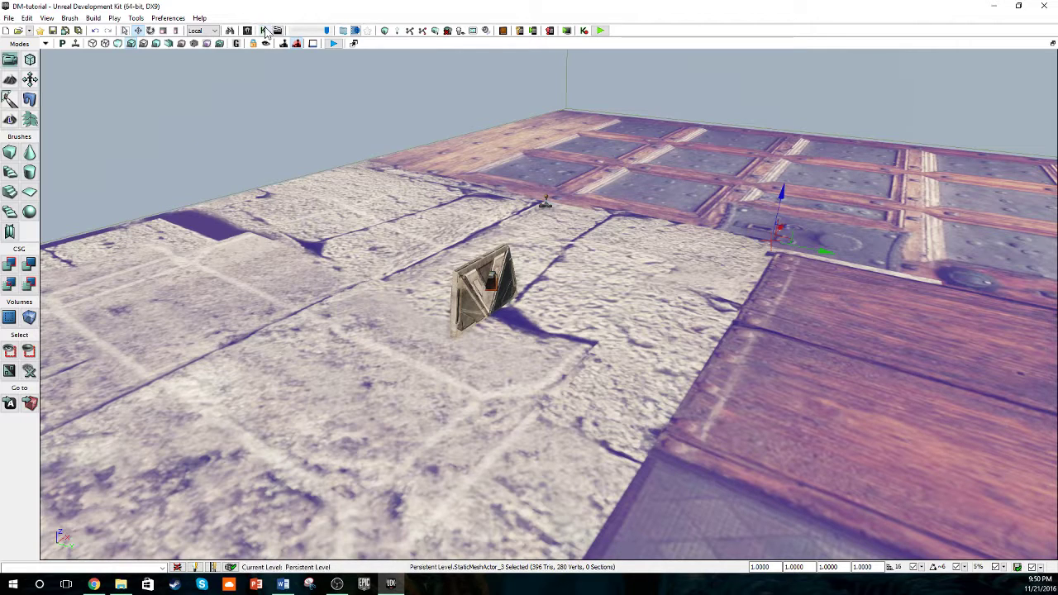
Open the UnrealKismet editor and place its window so the doorway stays visible beside it
left_click(265, 30)
left_click_drag(263, 97, 387, 53)
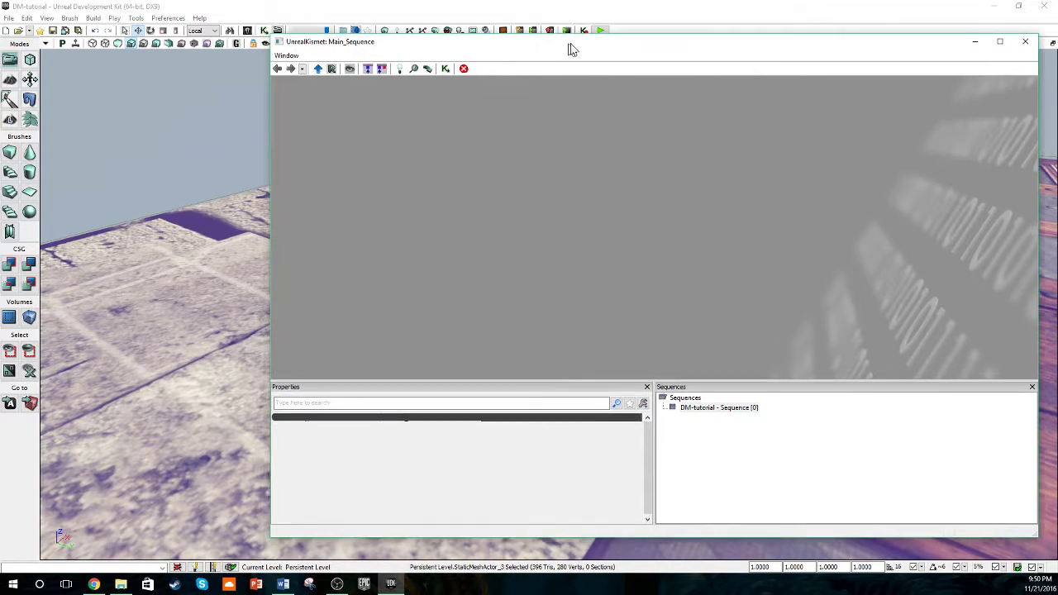
left_click_drag(569, 45, 831, 69)
right_click_drag(398, 291, 454, 285)
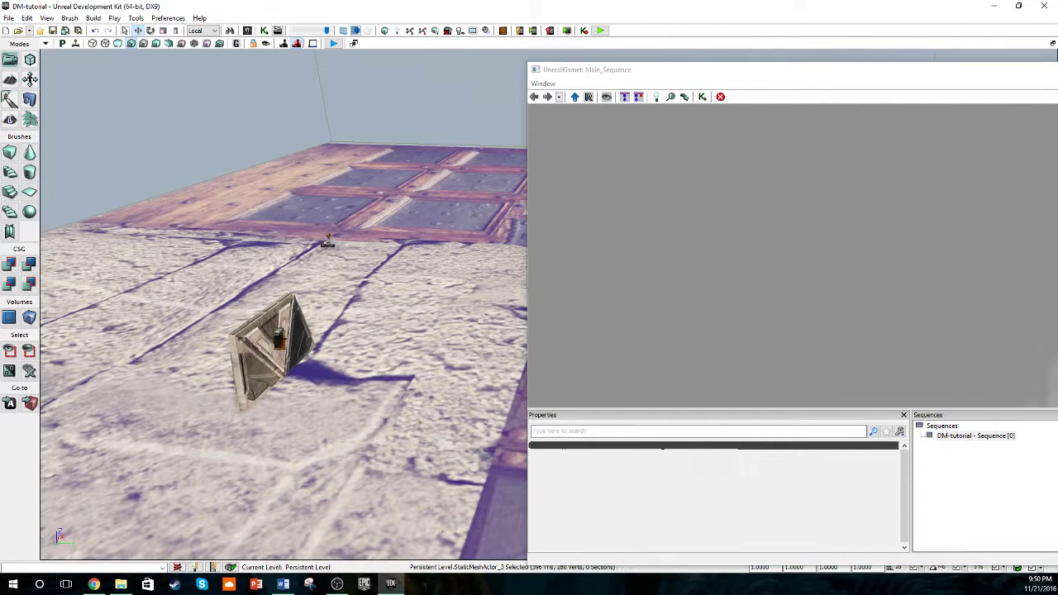
left_click_drag(692, 69, 585, 46)
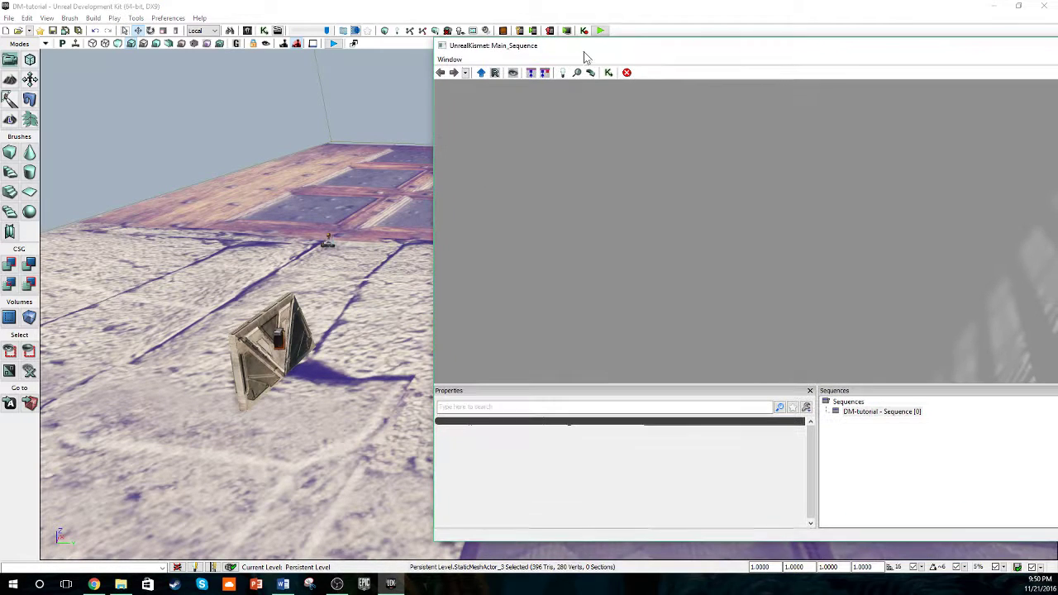
Add a new Matinee node to the Kismet sequence and move it aside to leave room for an event node
left_click(267, 313)
right_click(545, 209)
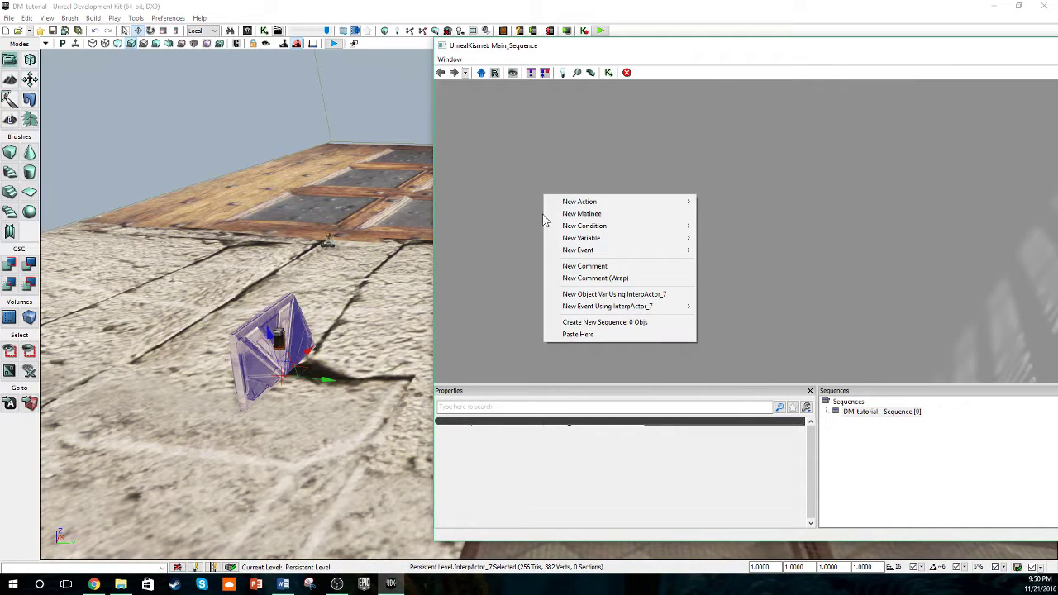
right_click(533, 141)
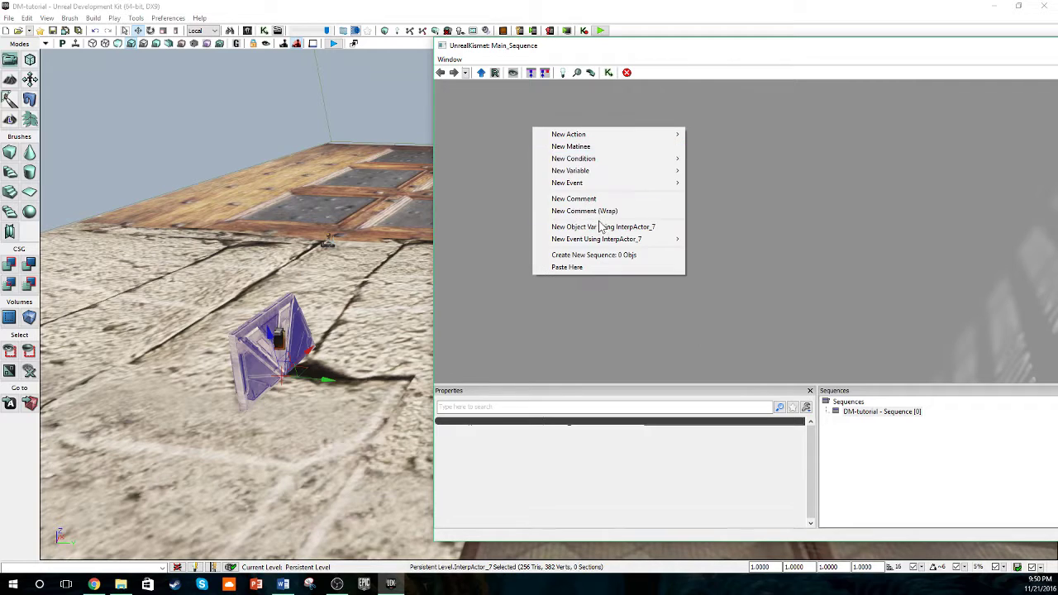
left_click(612, 146)
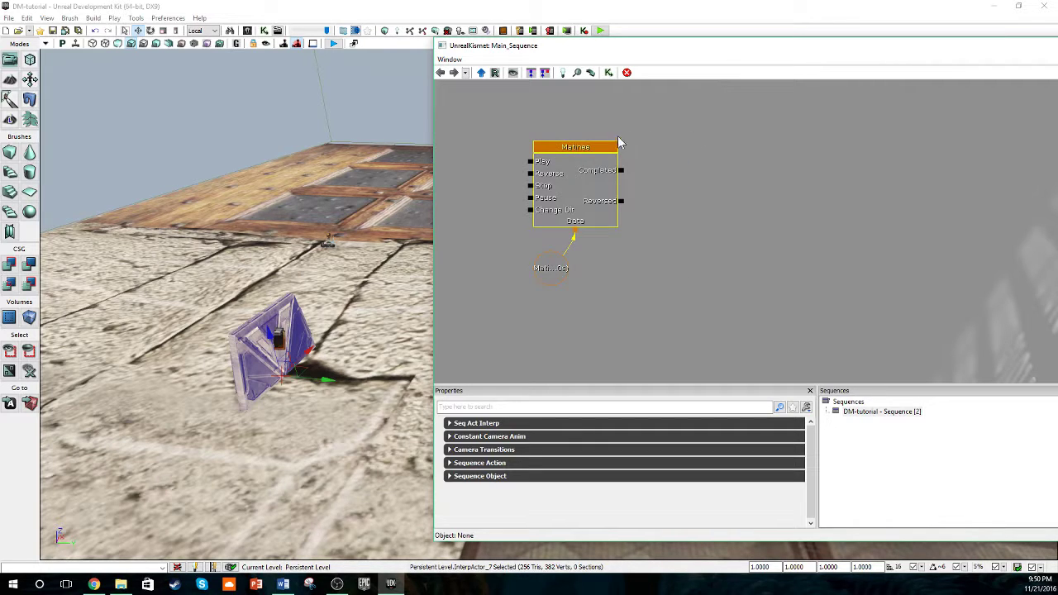
left_click_drag(617, 135, 752, 137)
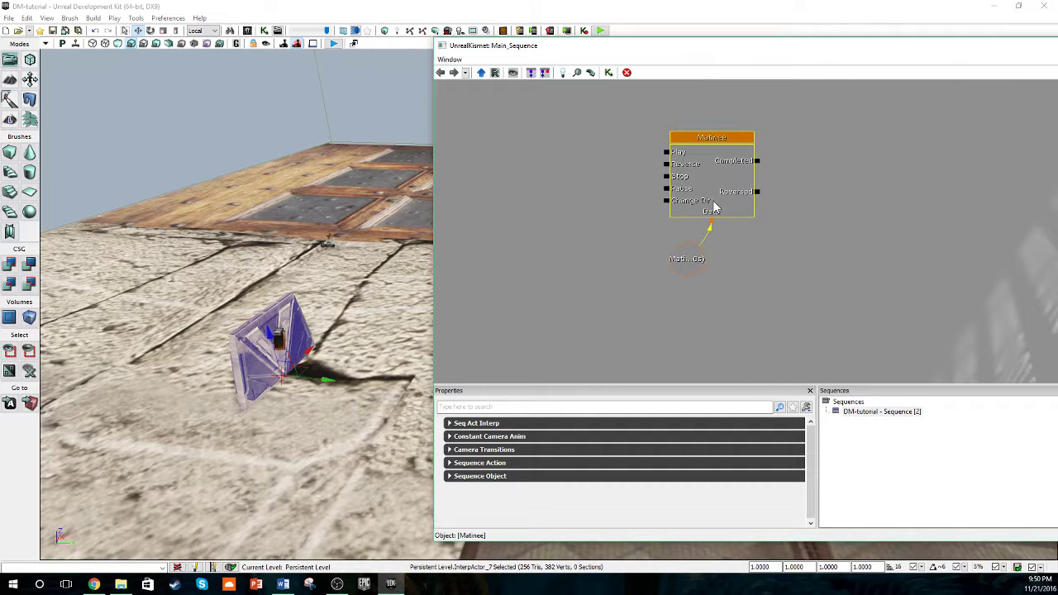
left_click(626, 215)
left_click(661, 157)
left_click_drag(699, 139, 724, 141)
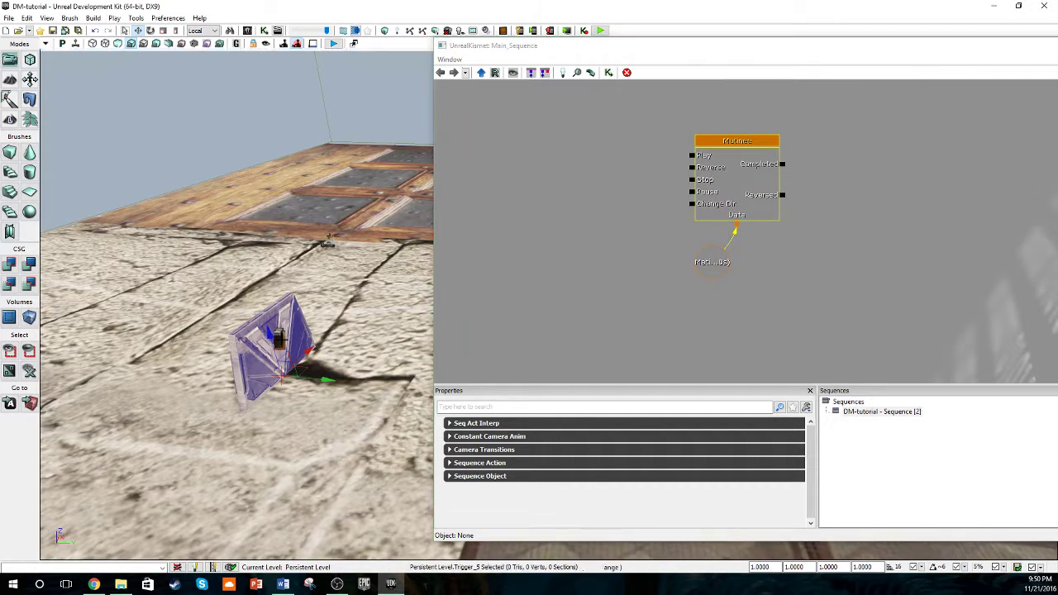
Select the trigger around the doorway and add a Touch event for it beside the Matinee node in Kismet
left_click(285, 322)
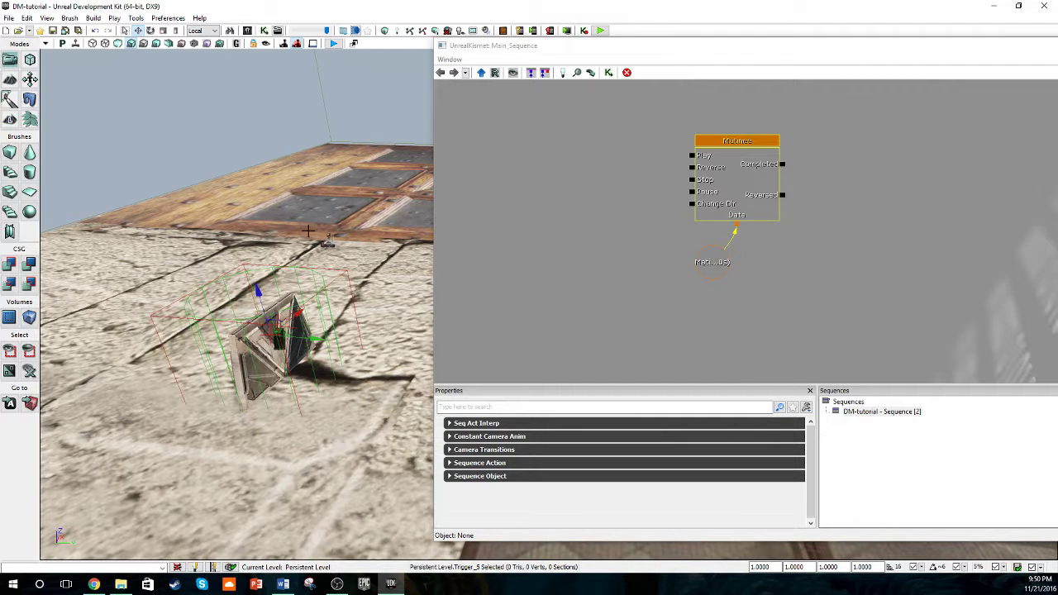
mouse_move(252, 319)
right_mouse_down()
mouse_move(281, 322)
mouse_move(253, 319)
right_mouse_up()
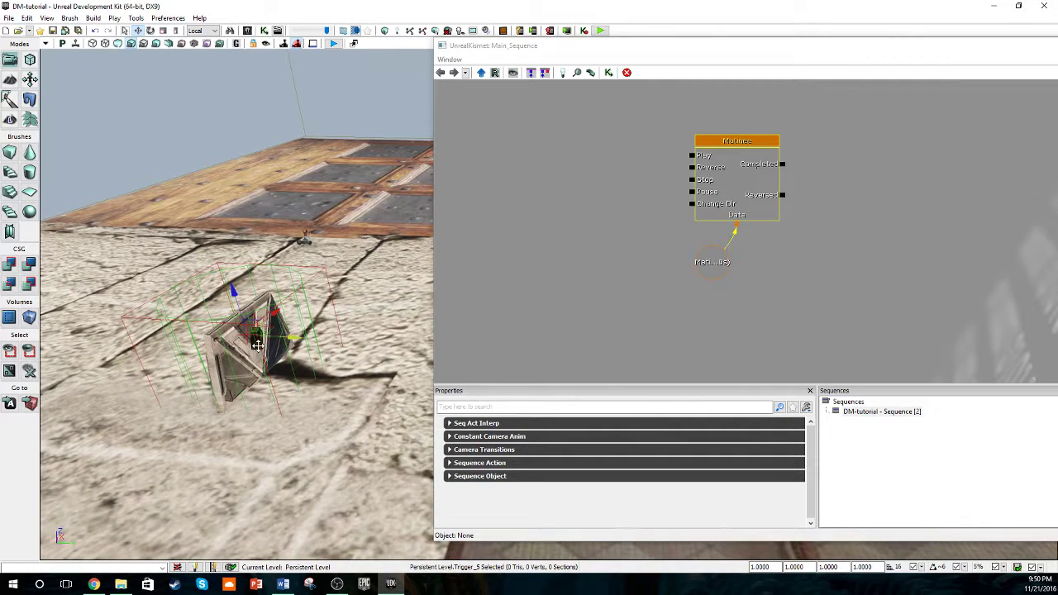
right_click(543, 180)
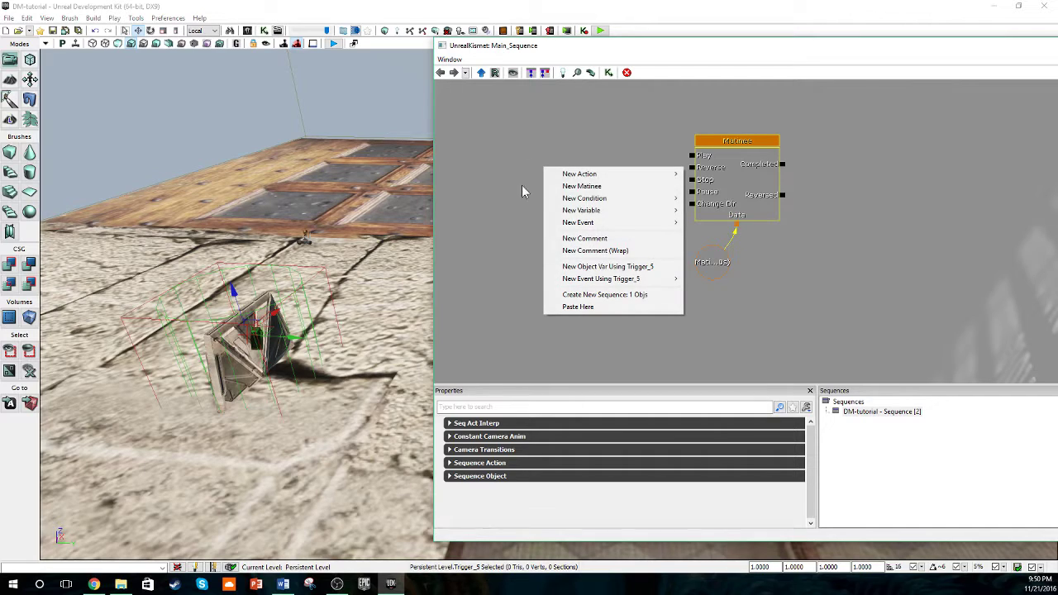
mouse_move(608, 281)
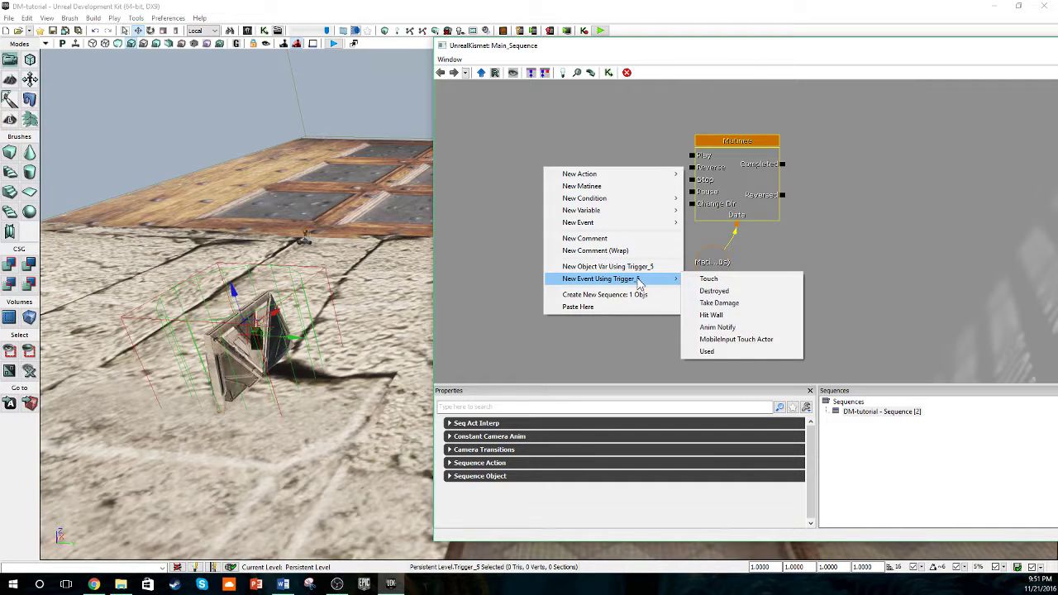
left_click(709, 280)
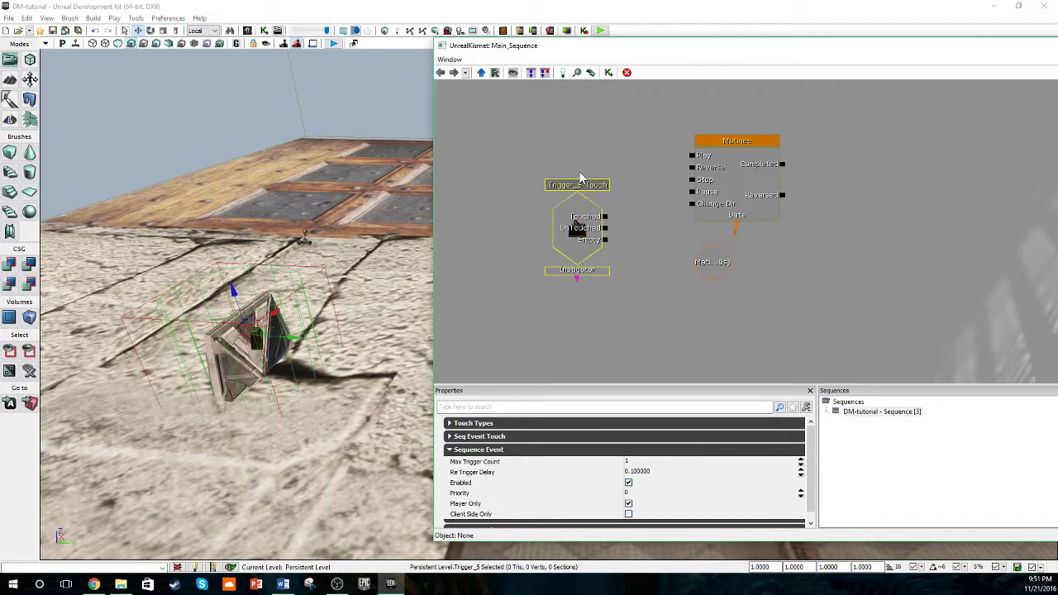
left_click(553, 185)
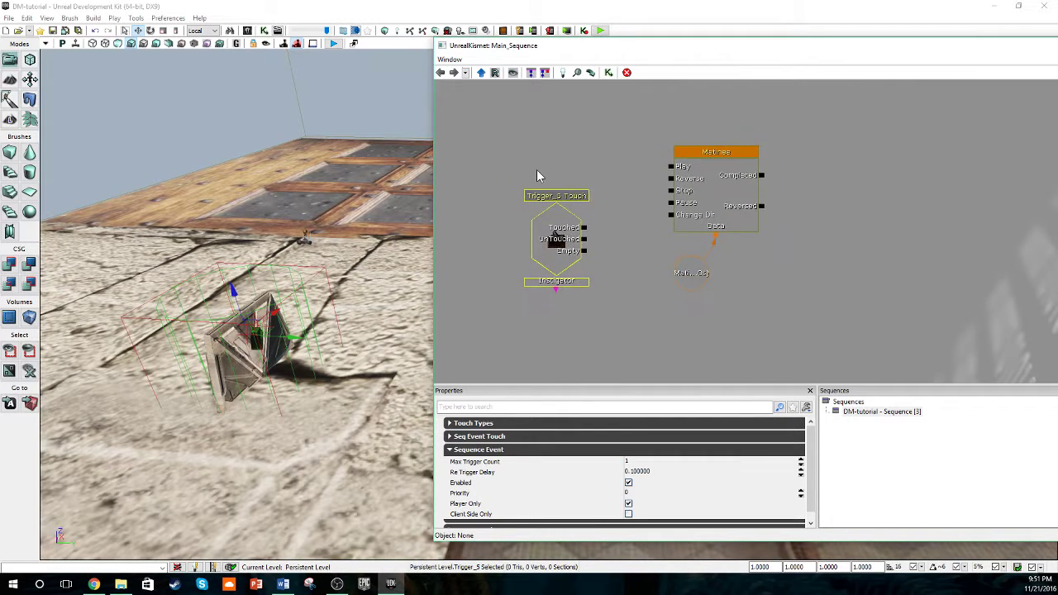
left_click(571, 207)
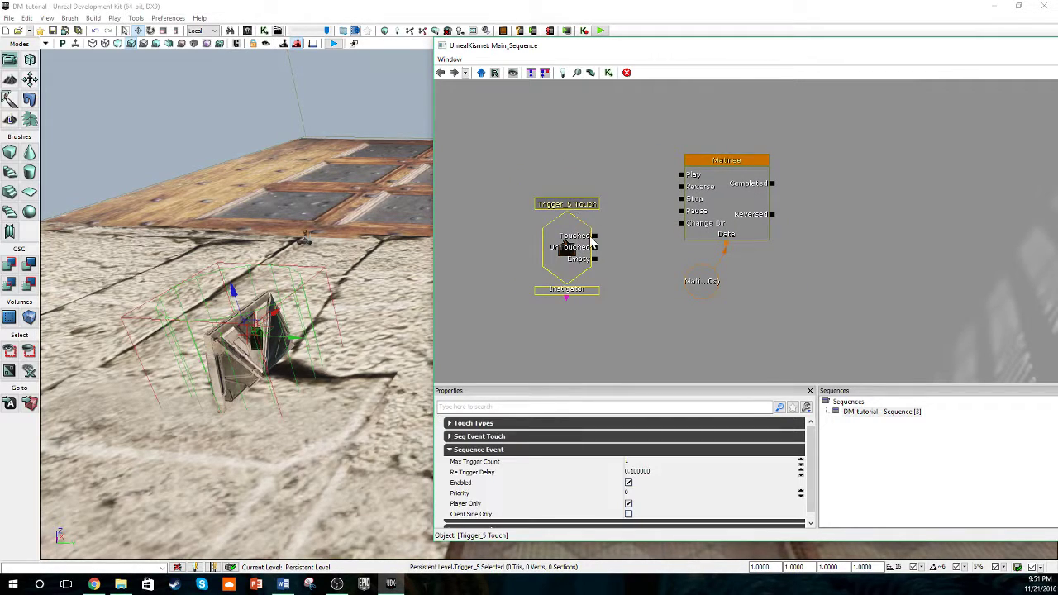
Connect the Touch event's Touched output to the Matinee's Play input and its UnTouched output to Reverse
left_click_drag(595, 237, 683, 176)
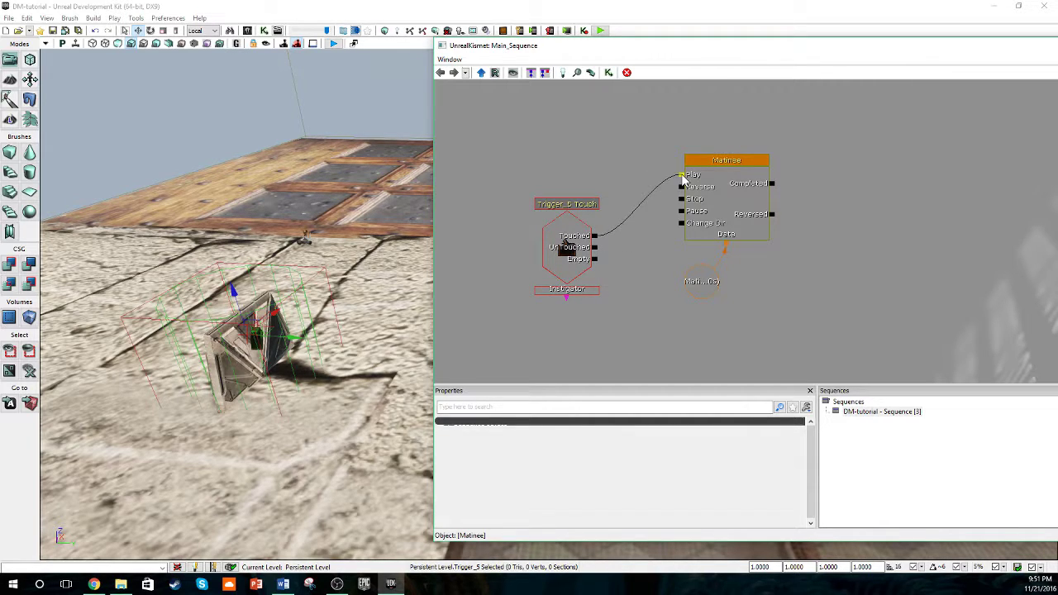
left_click(587, 259)
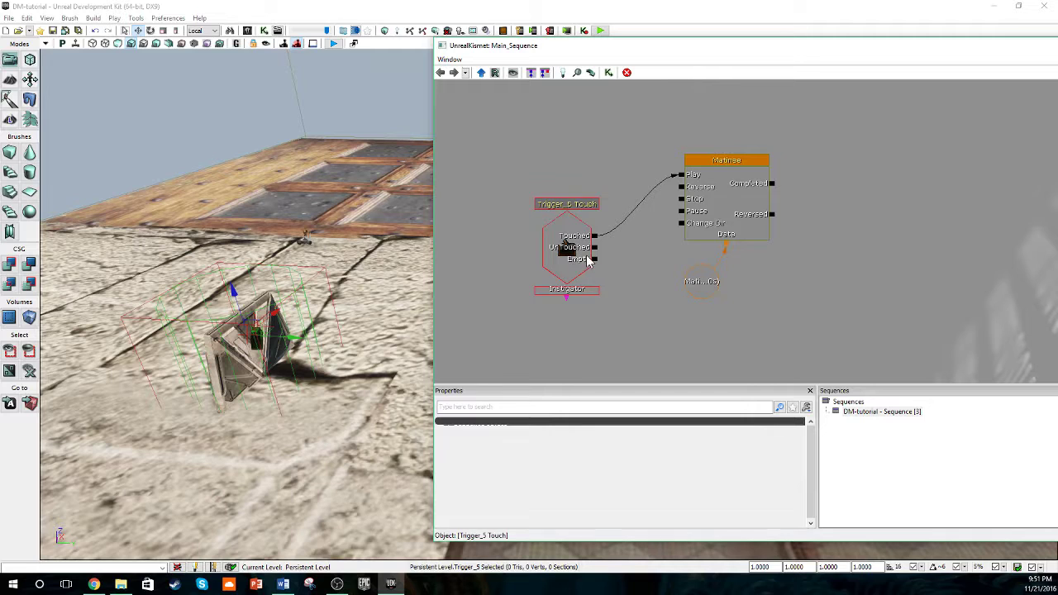
left_click_drag(595, 247, 683, 188)
left_click(647, 310)
Set the trigger Touch event's Max Trigger Count to 0 and close the Kismet editor
left_click(569, 217)
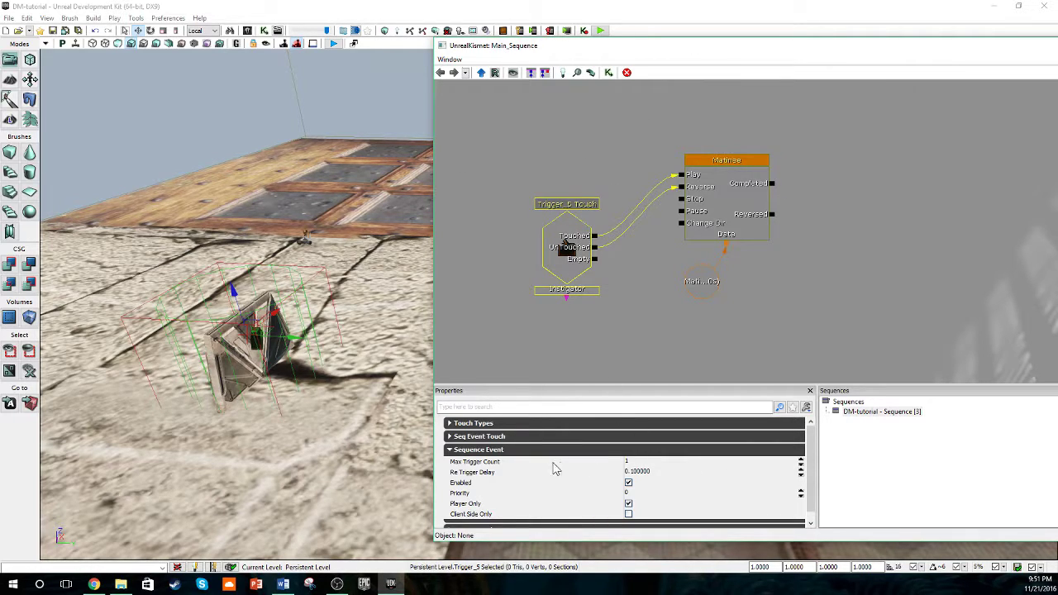
left_click(632, 463)
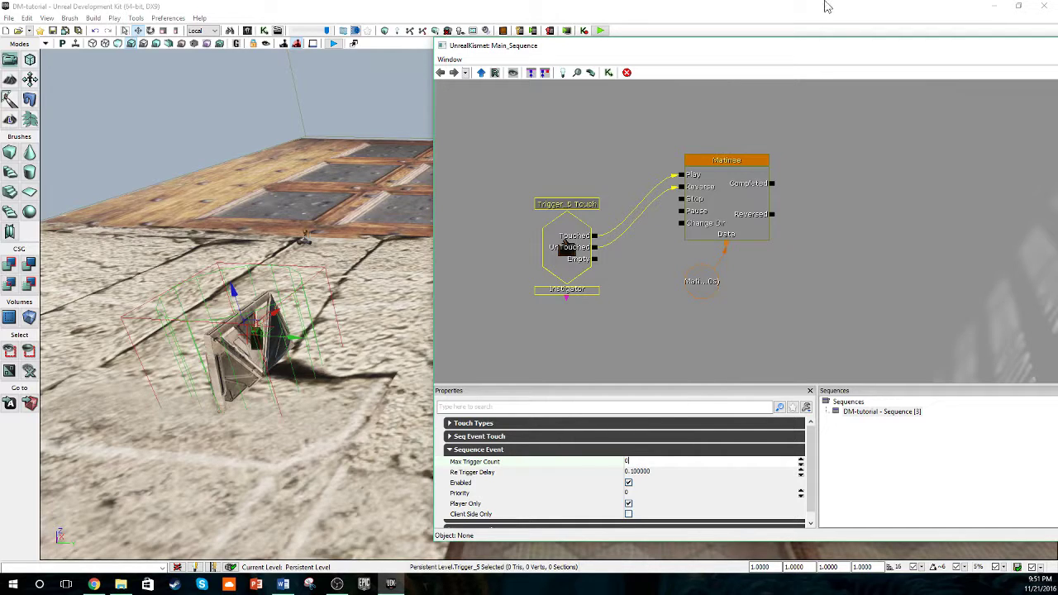
left_click_drag(796, 41, 588, 60)
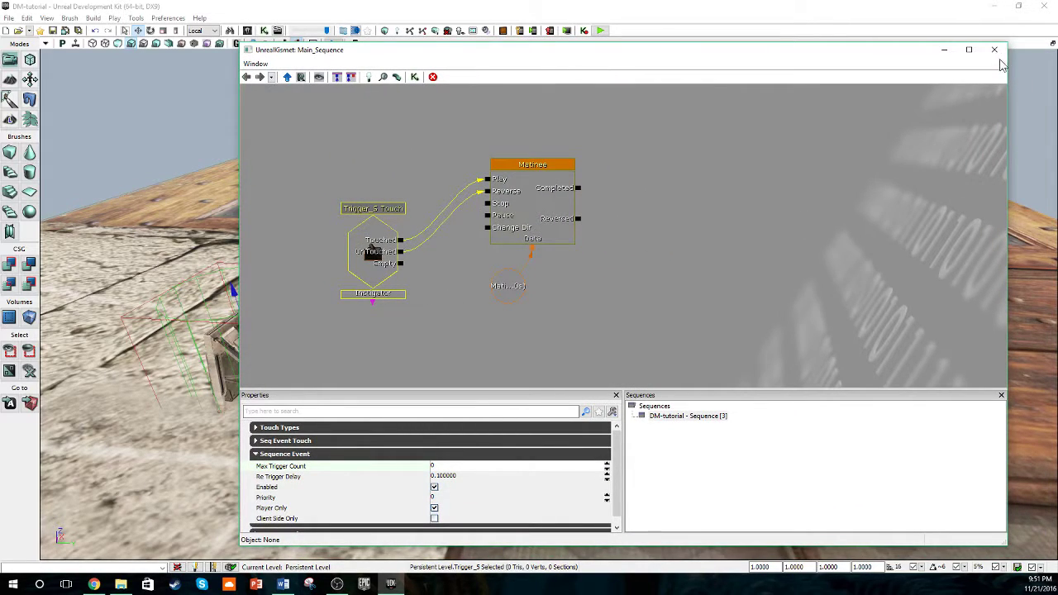
left_click(994, 49)
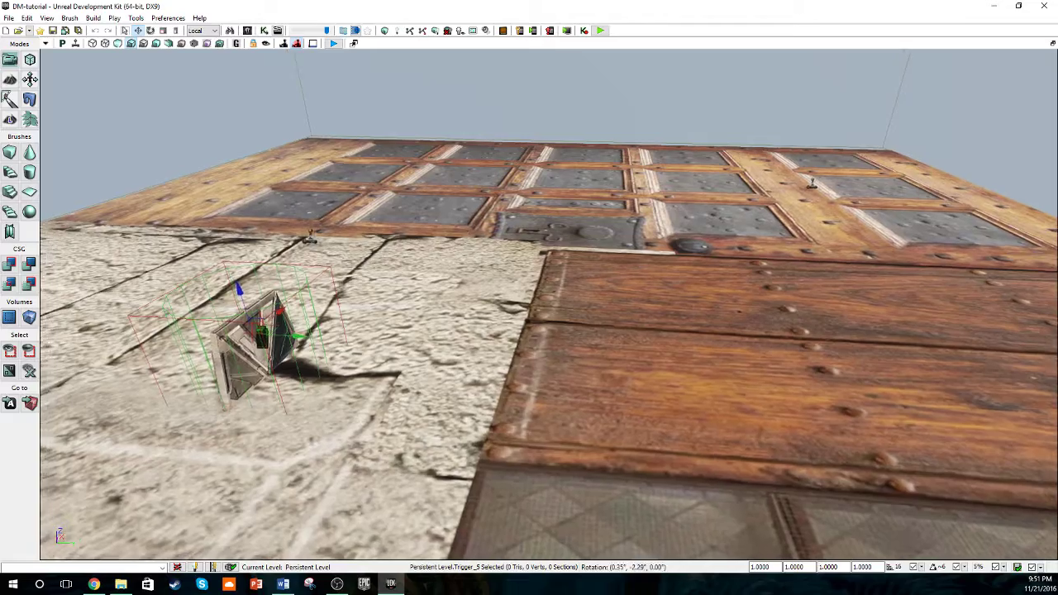
Open the level's Matinee in the UnrealMatinee editor and maximize its window
right_click_drag(549, 304, 323, 307)
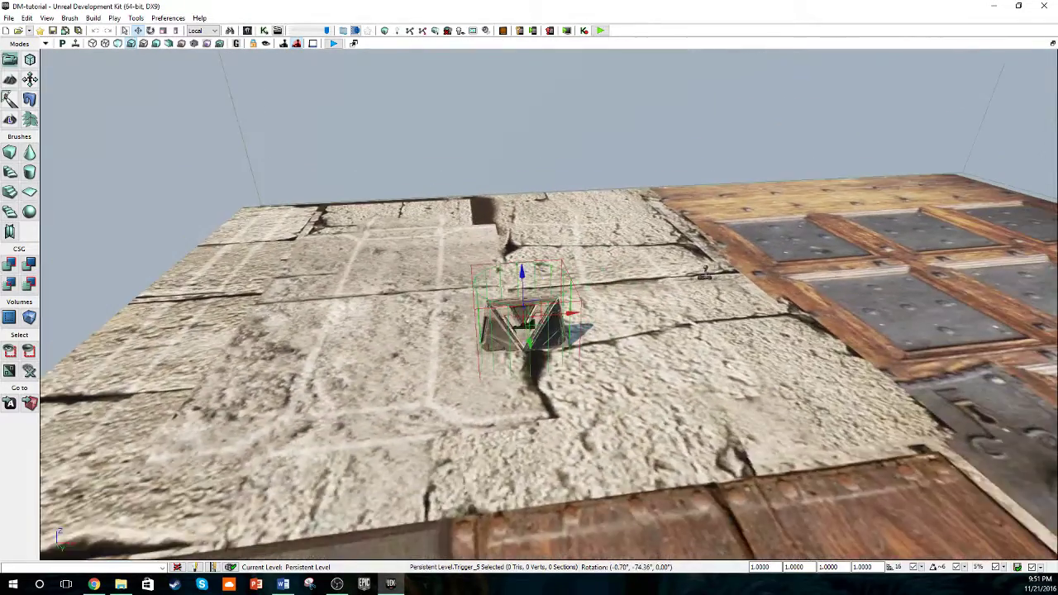
right_click_drag(396, 142, 497, 144)
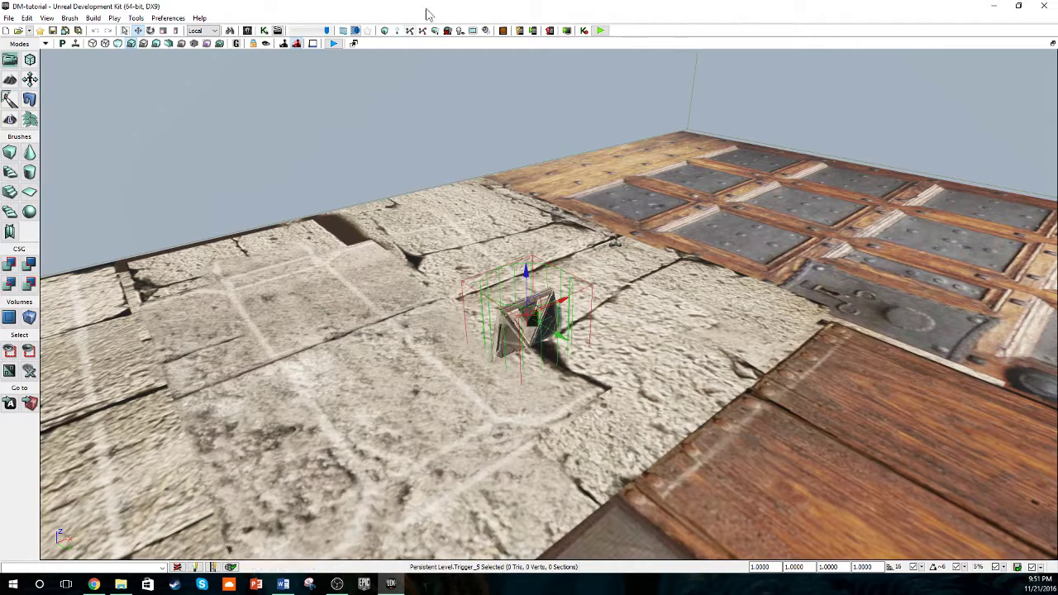
right_click_drag(450, 145, 478, 145)
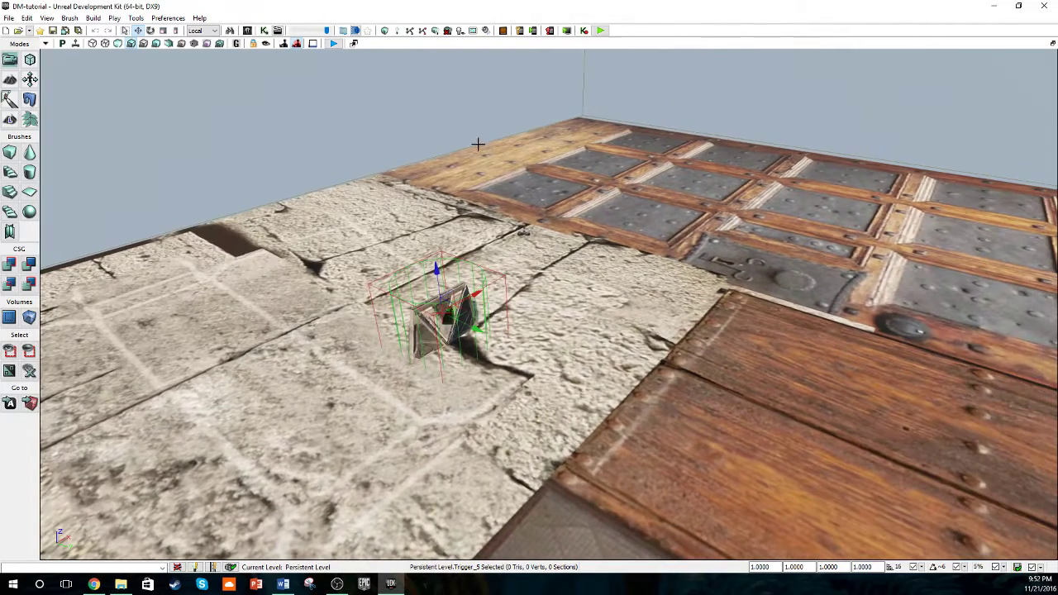
left_click(277, 30)
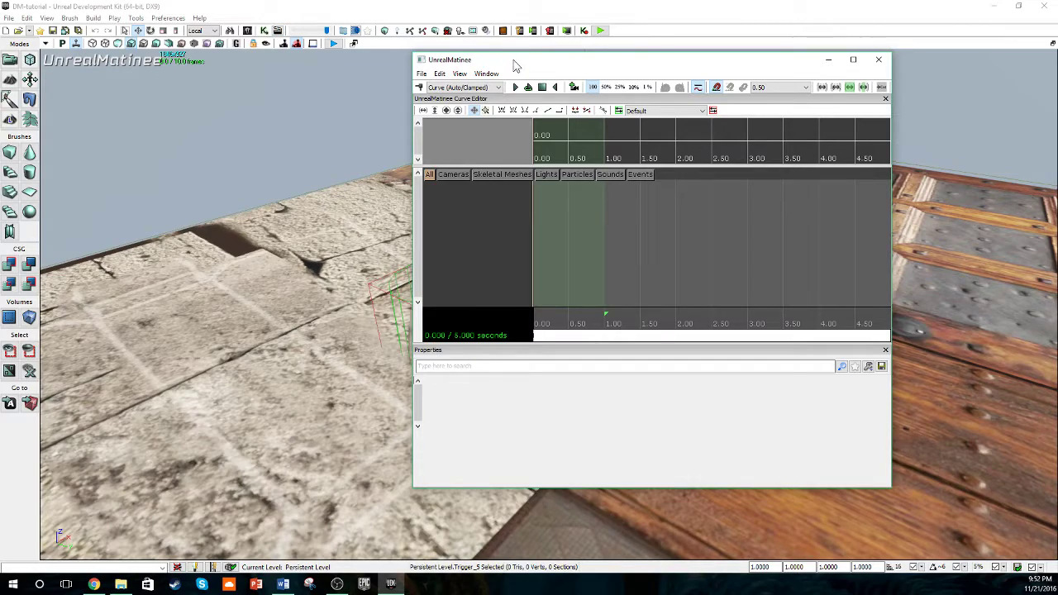
left_click_drag(513, 65, 553, 11)
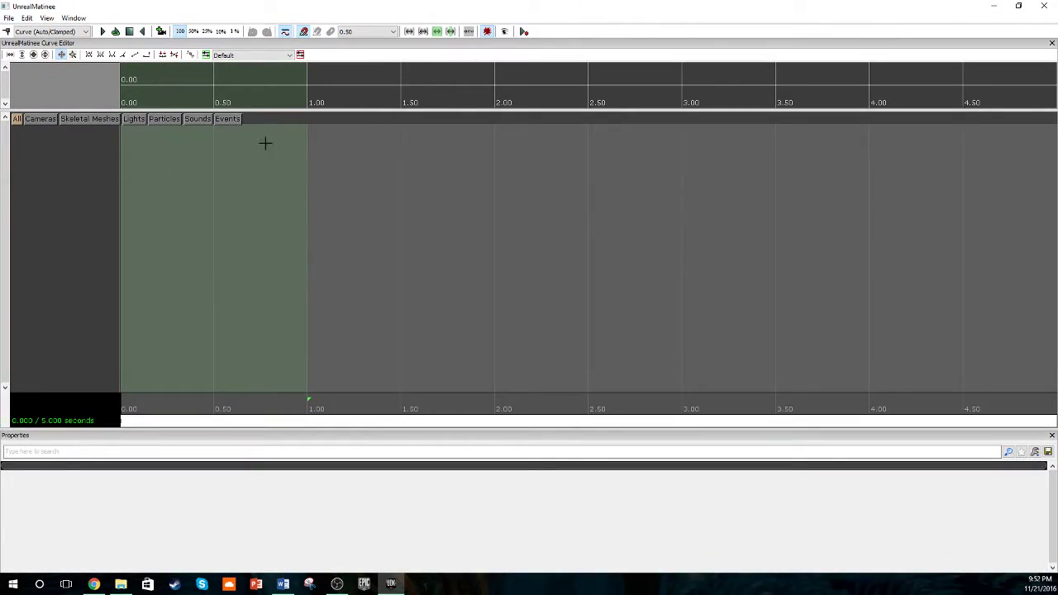
Restore and resize the Matinee window beside the viewport, and select the doorway InterpActor
left_click_drag(310, 9, 703, 51)
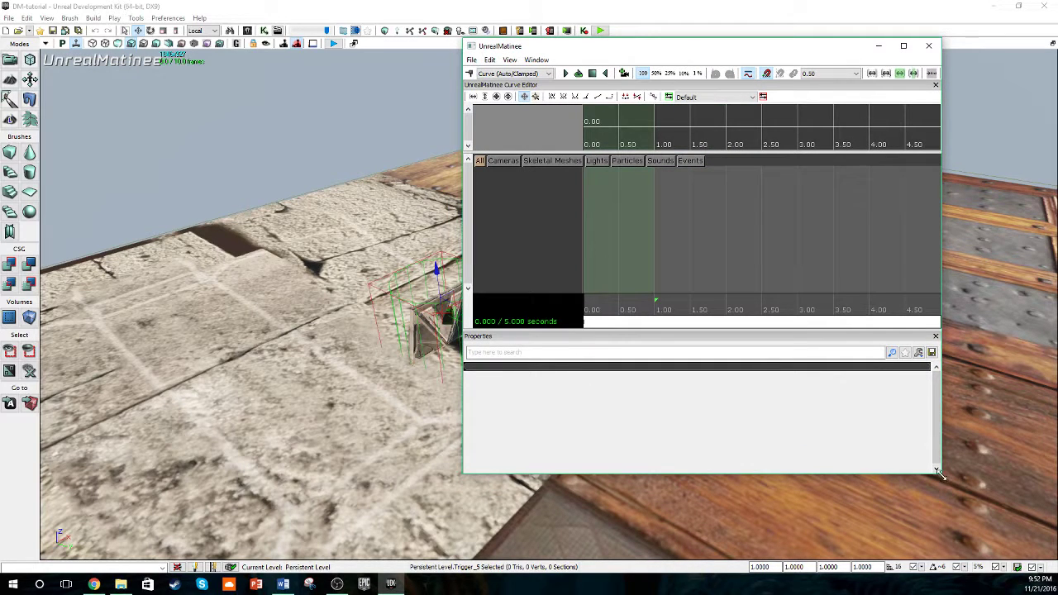
left_click_drag(940, 471, 1055, 557)
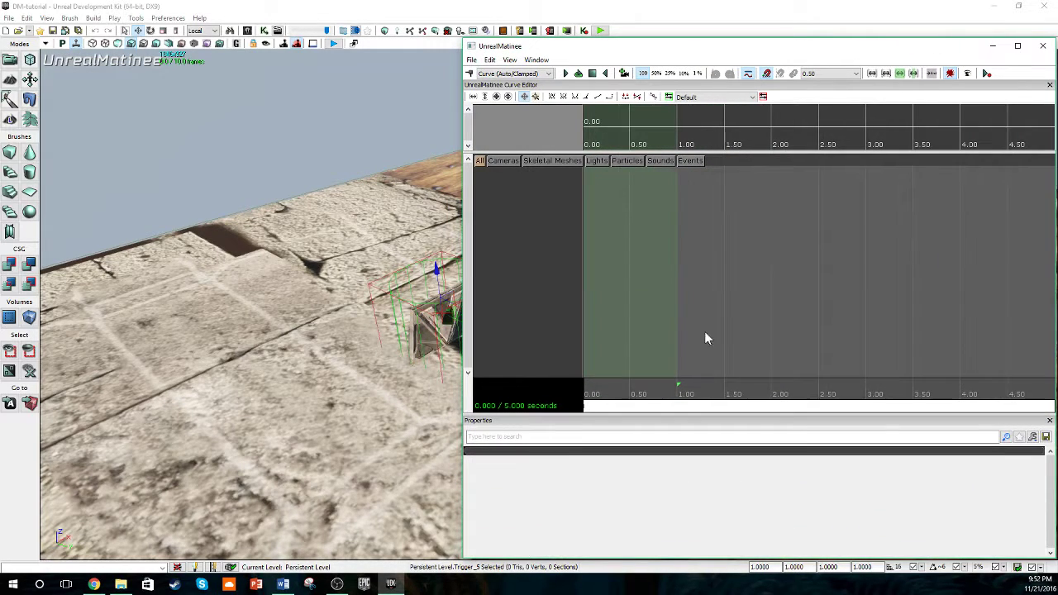
left_click_drag(307, 232, 364, 327)
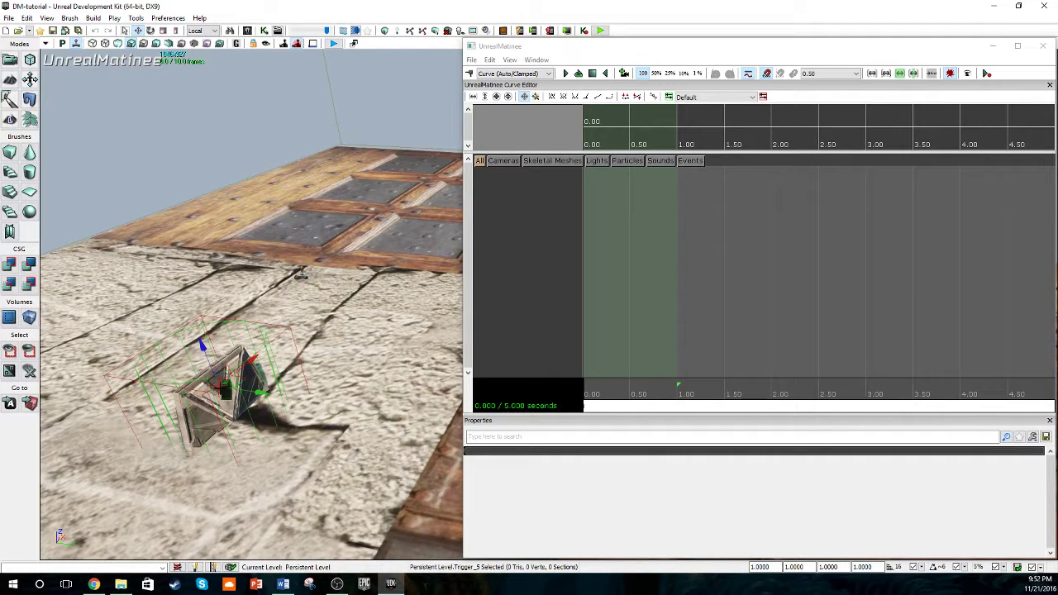
left_click(229, 357)
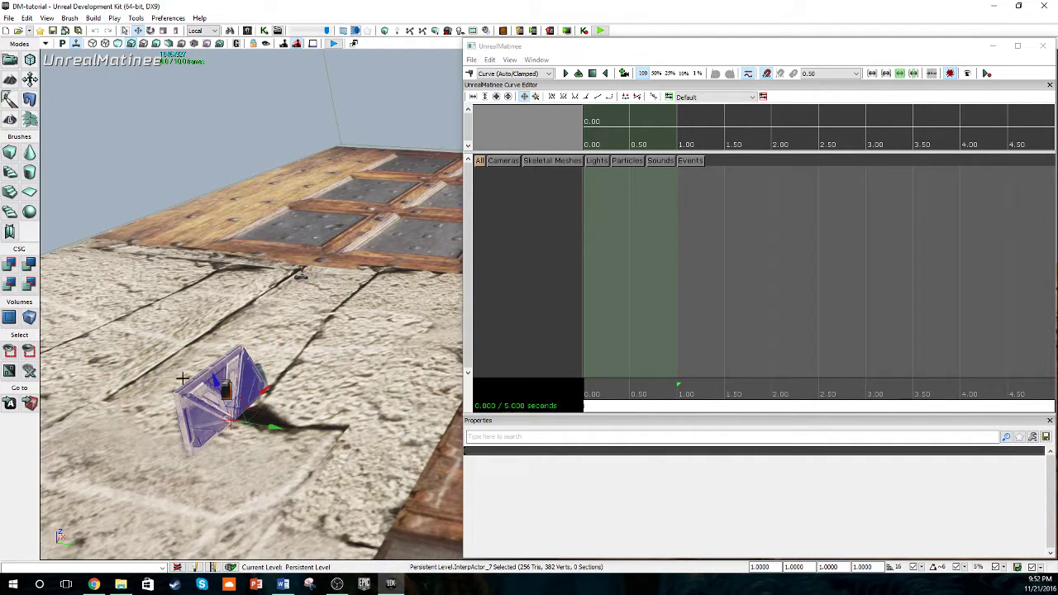
Add a new empty Matinee group named DoorOpening for the selected doorway and give it a Movement track
right_click(490, 165)
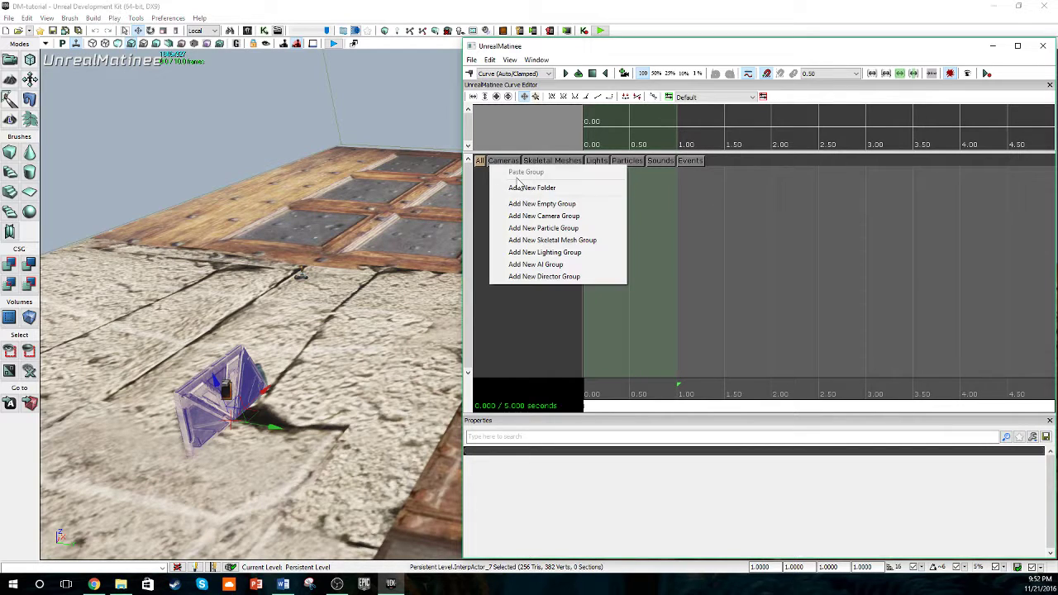
right_click(492, 189)
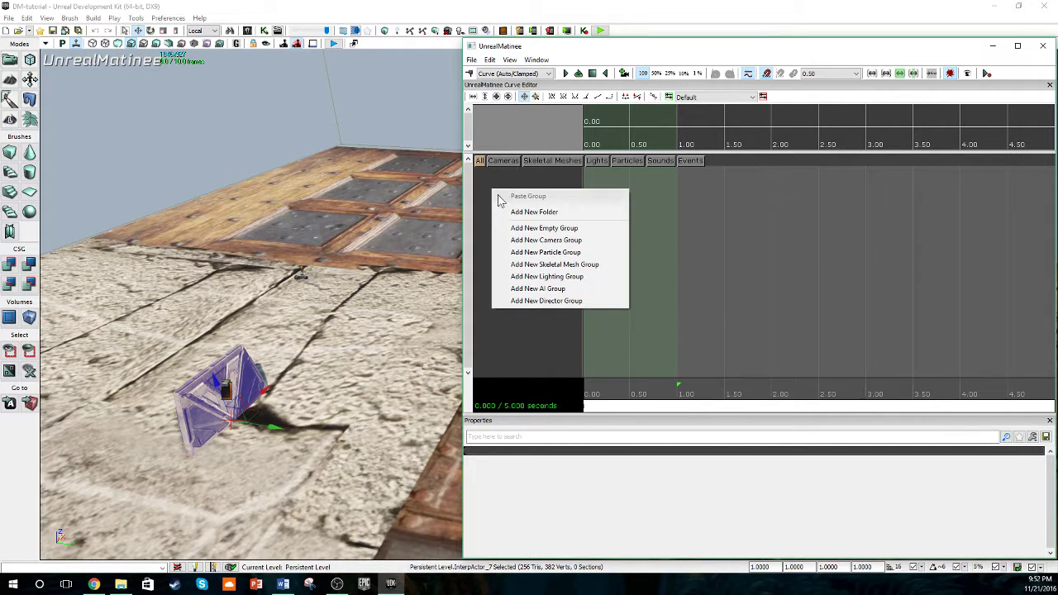
left_click(533, 227)
left_click_drag(318, 194, 333, 192)
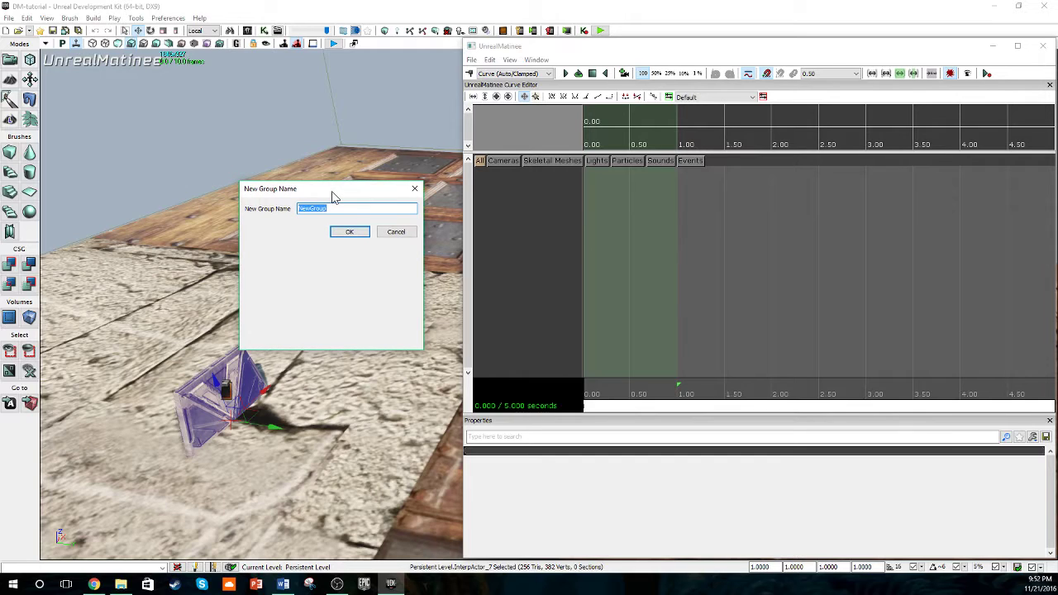
type("DoorOpening")
left_click(350, 232)
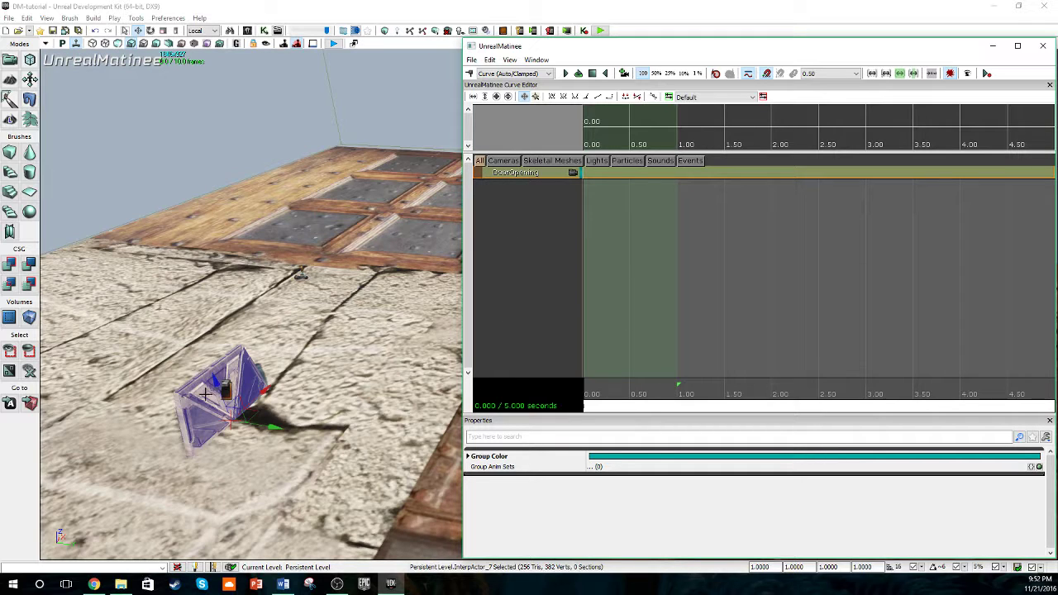
right_click(519, 195)
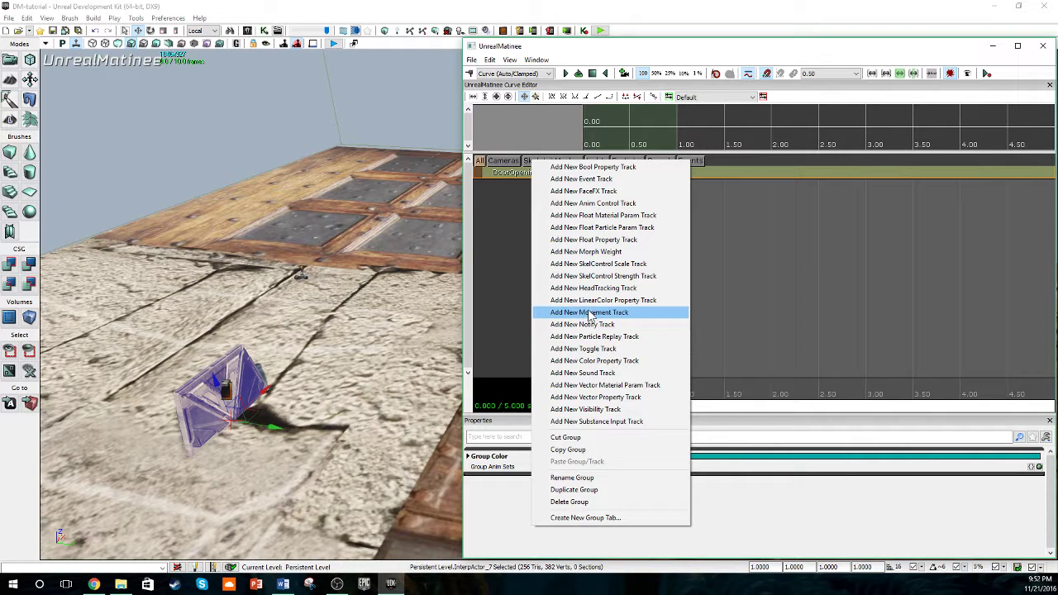
left_click(573, 314)
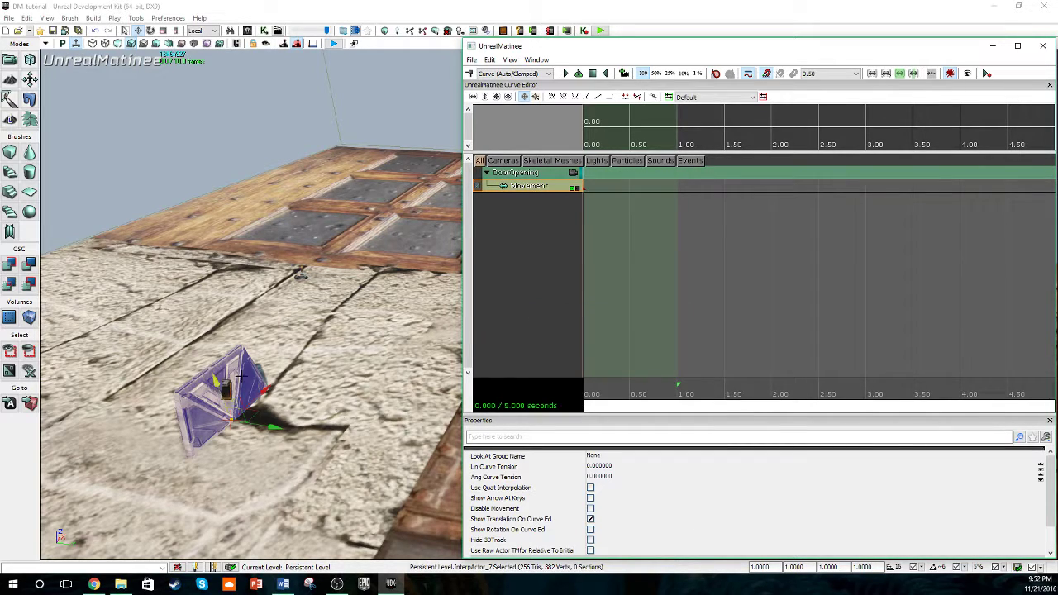
Shorten the Matinee sequence to 2 seconds and extend the loop section to end at 2 seconds
scroll(706, 297, "down", 4)
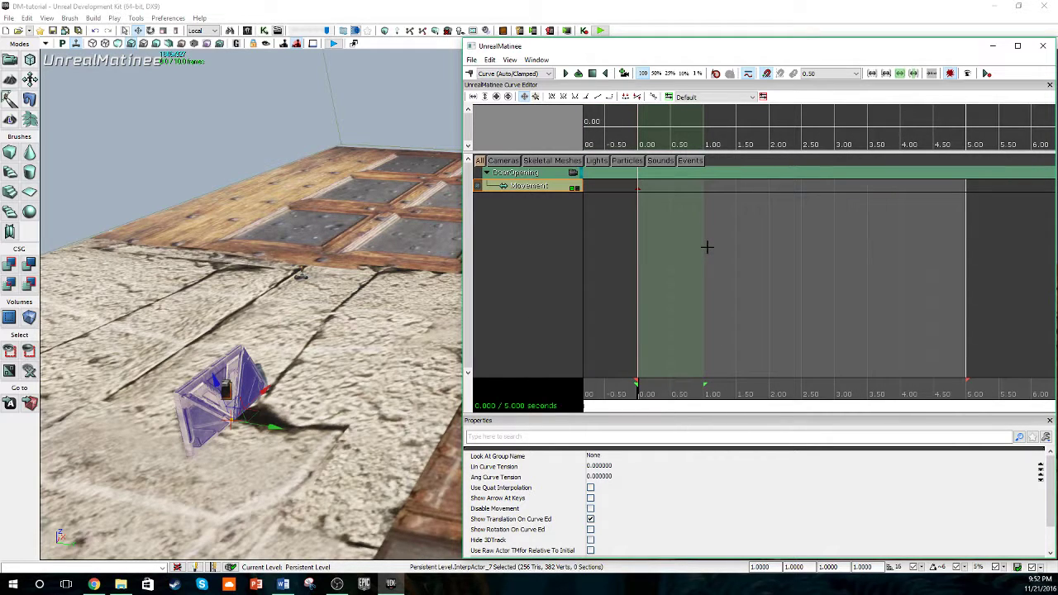
scroll(704, 248, "down", 2)
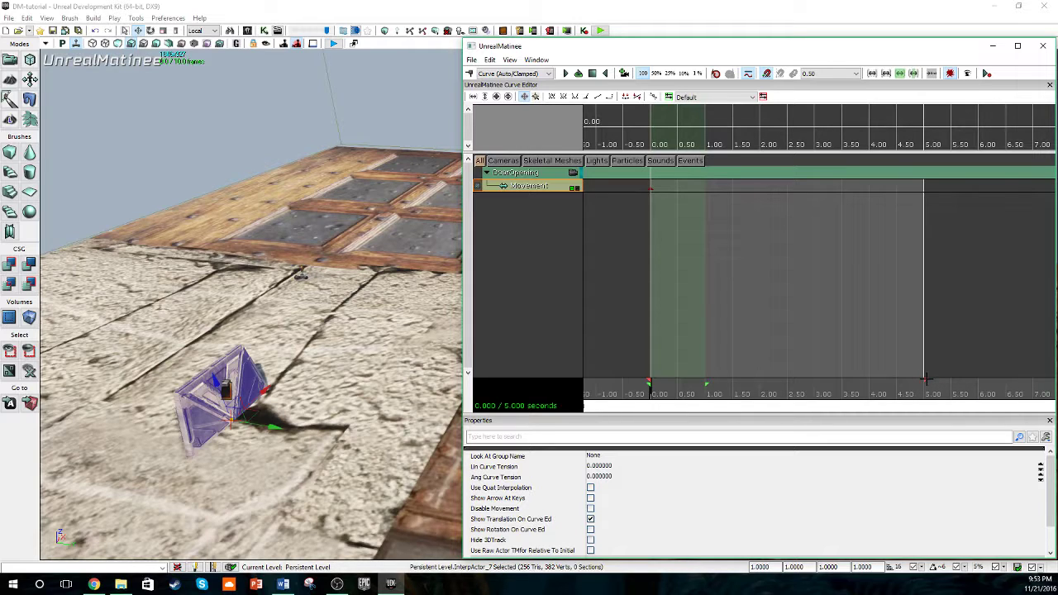
left_click_drag(922, 380, 760, 381)
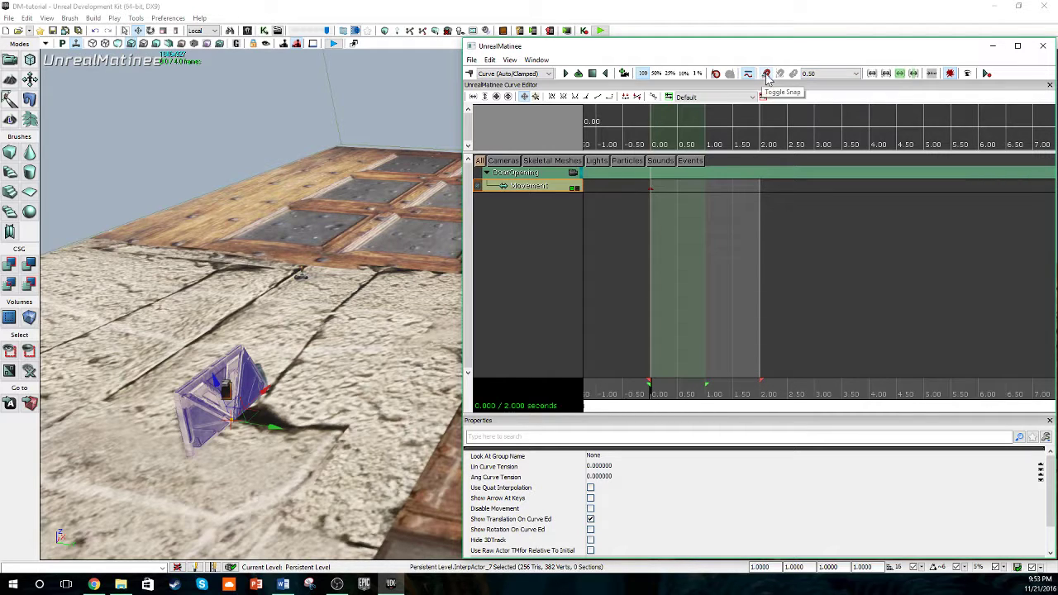
left_click(763, 387)
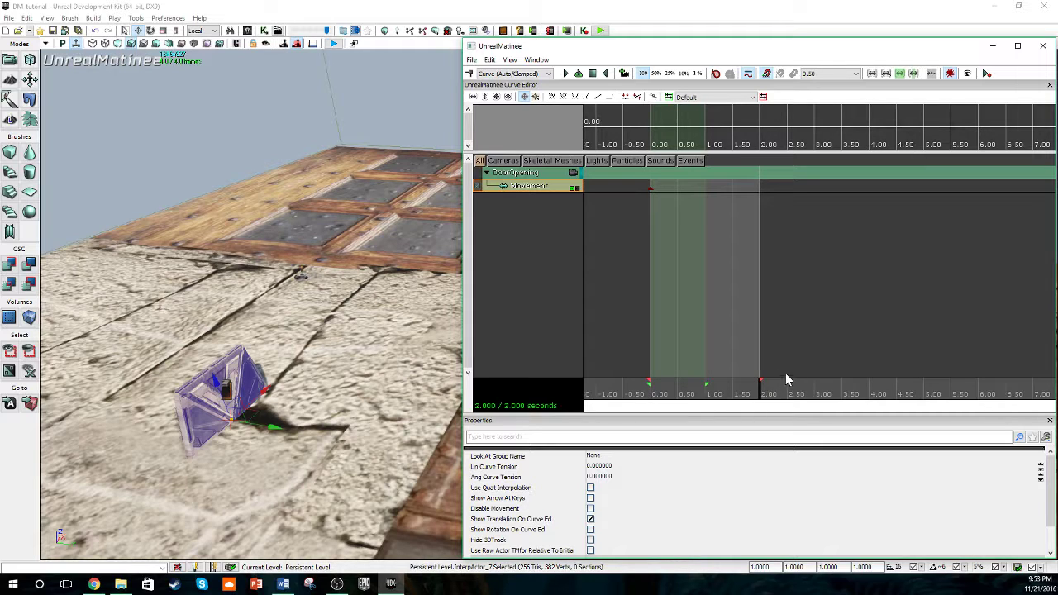
left_click(724, 382)
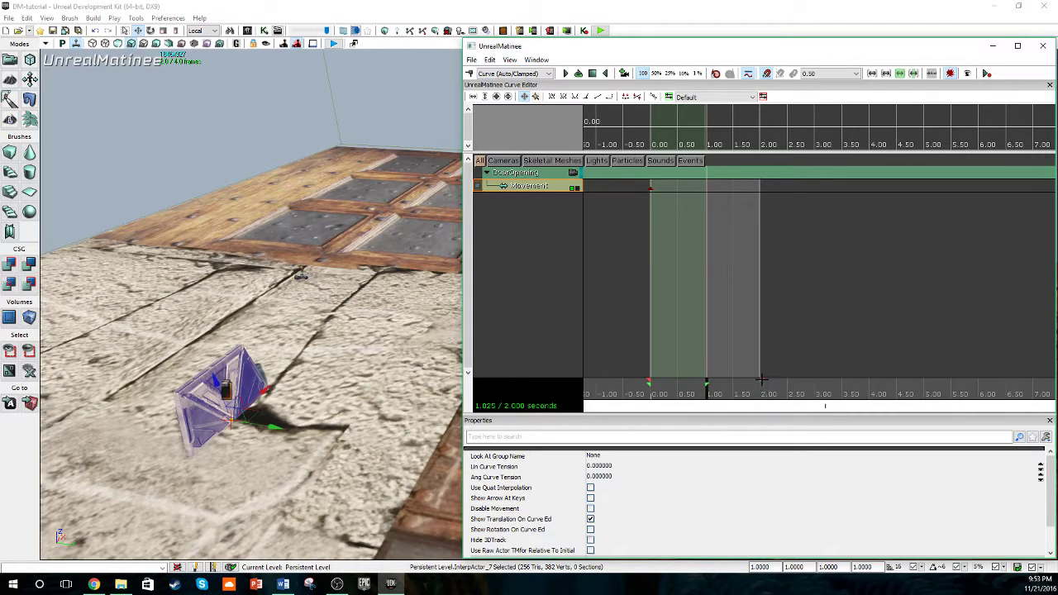
mouse_move(761, 380)
left_mouse_down()
mouse_move(799, 371)
mouse_move(738, 376)
mouse_move(773, 378)
left_mouse_up()
left_click(665, 395)
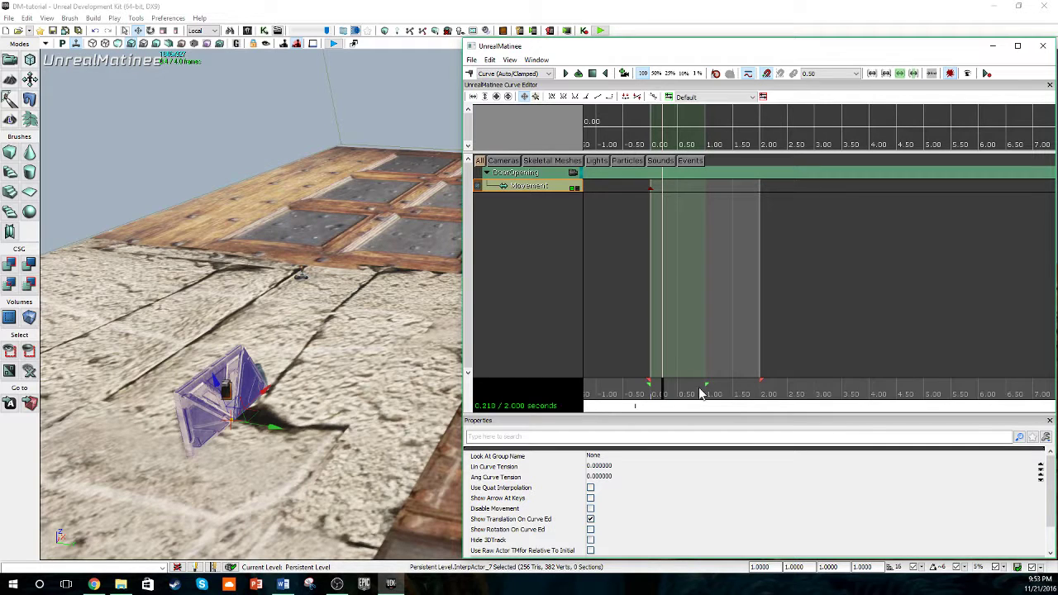
left_click_drag(708, 382, 788, 383)
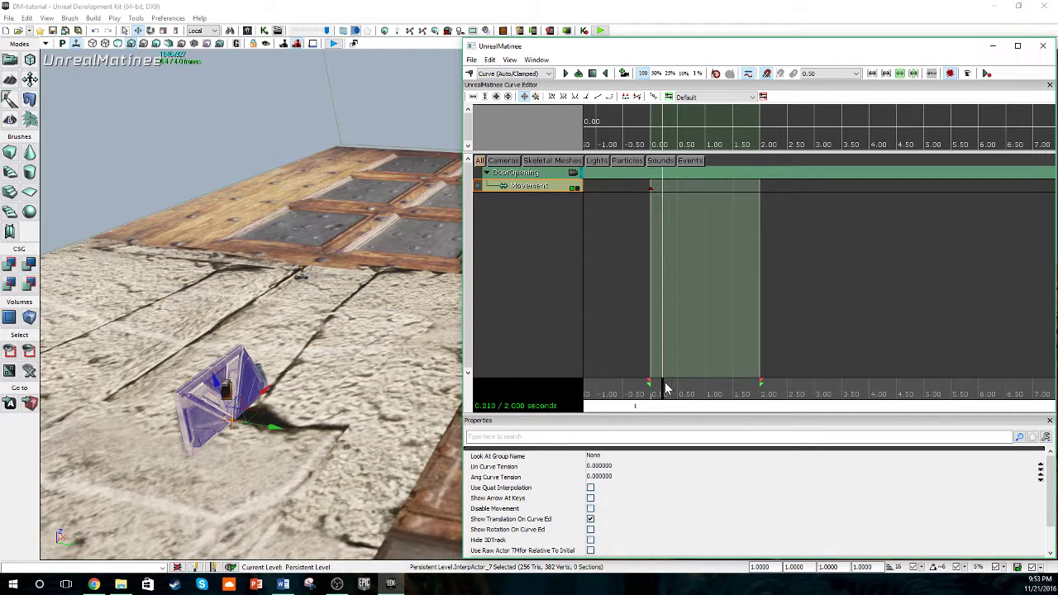
Add a Movement key at 2.00 seconds and select that key for adjusting
mouse_move(662, 381)
left_mouse_down()
mouse_move(634, 382)
mouse_move(858, 409)
left_mouse_up()
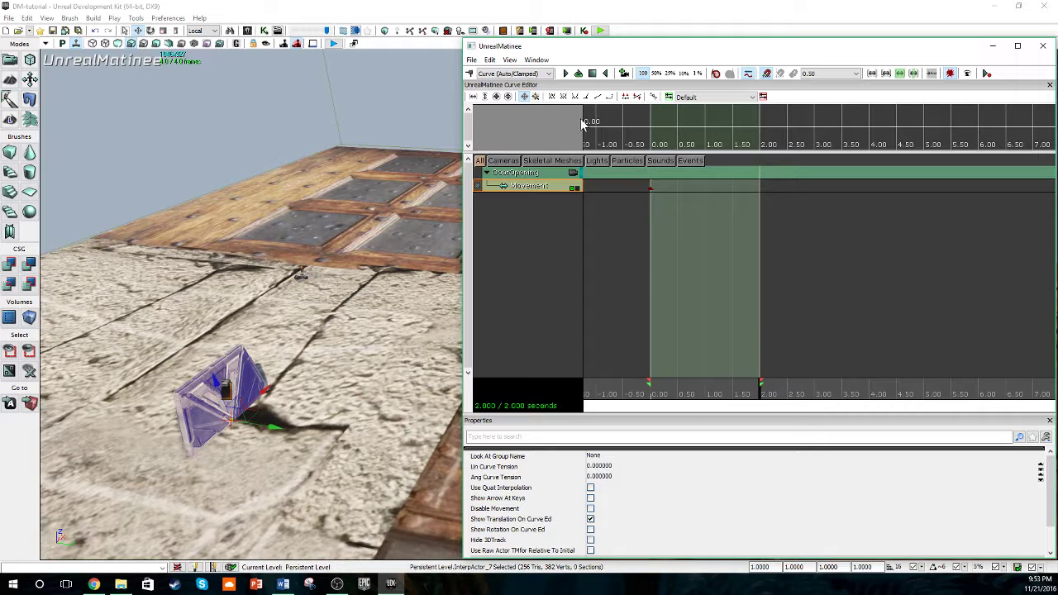
left_click(470, 73)
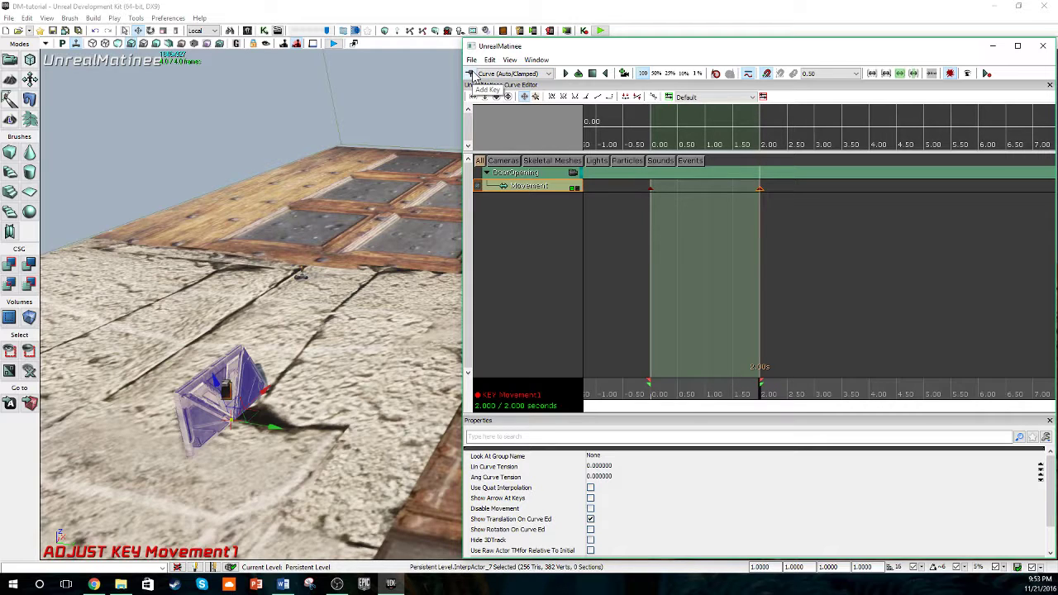
left_click(651, 188)
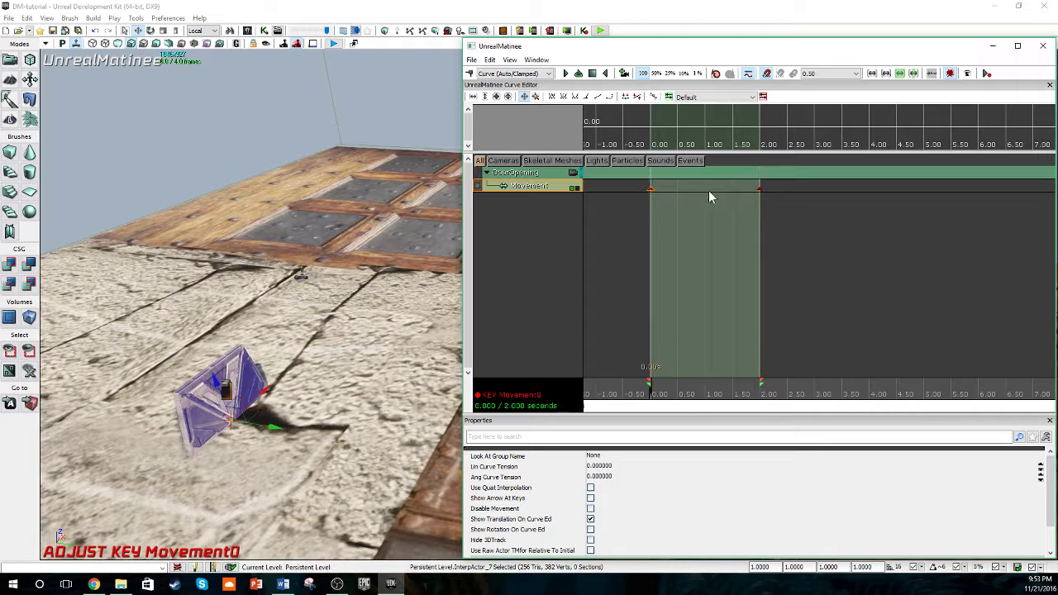
left_click(759, 187)
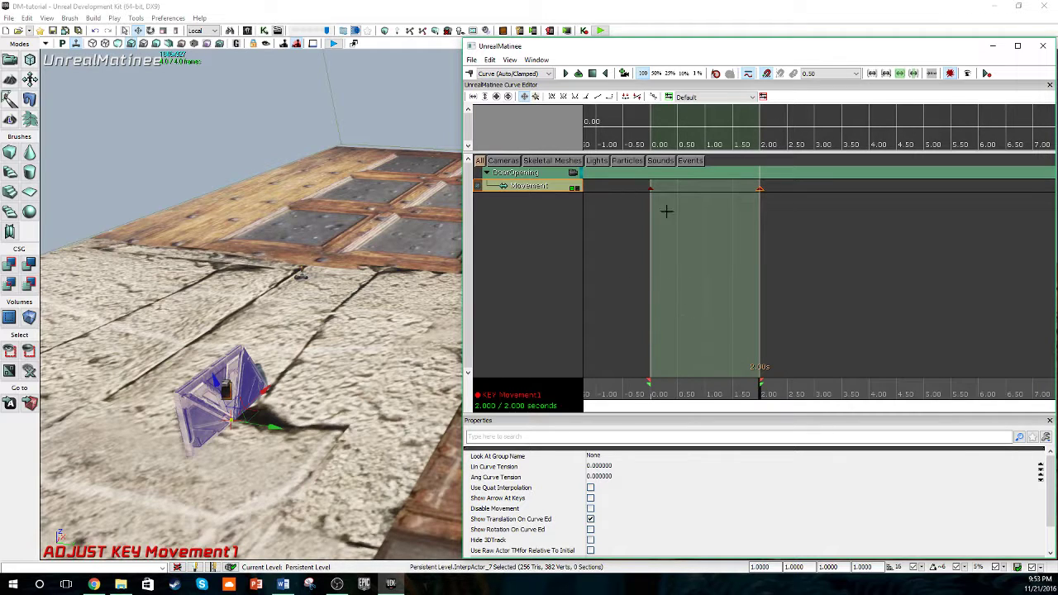
Slide the doorway along its X axis, well away from its starting spot, to set the open position at the 2-second key
left_click_drag(669, 52, 695, 52)
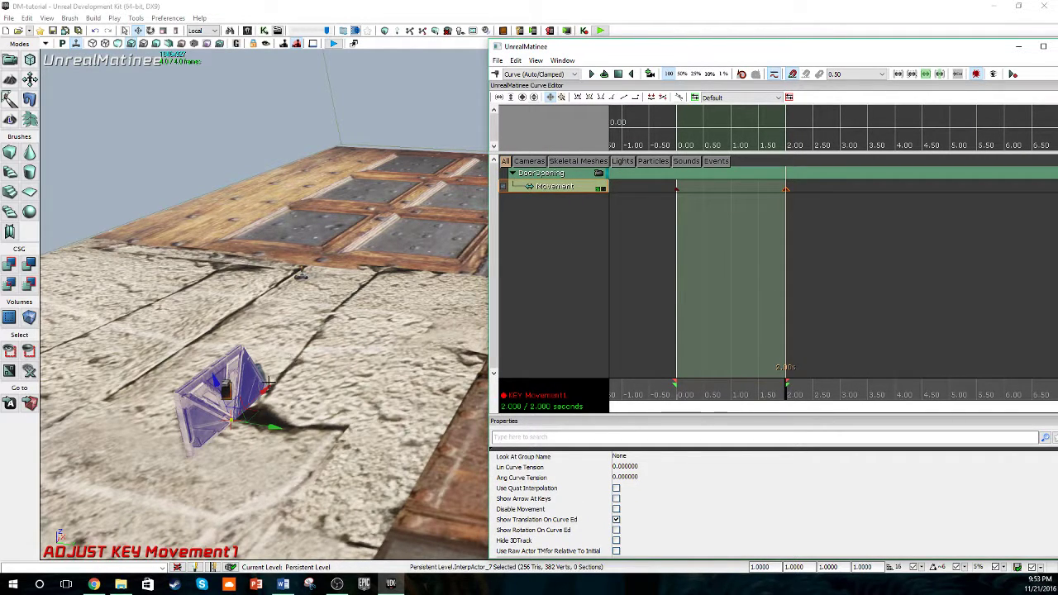
left_click_drag(267, 382, 173, 492)
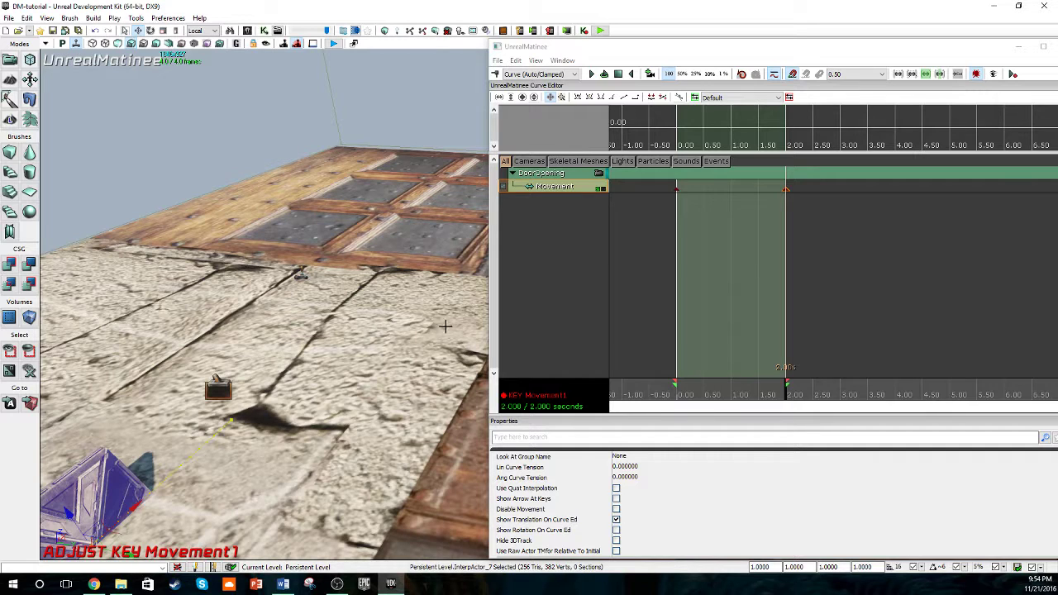
left_click_drag(762, 55, 701, 55)
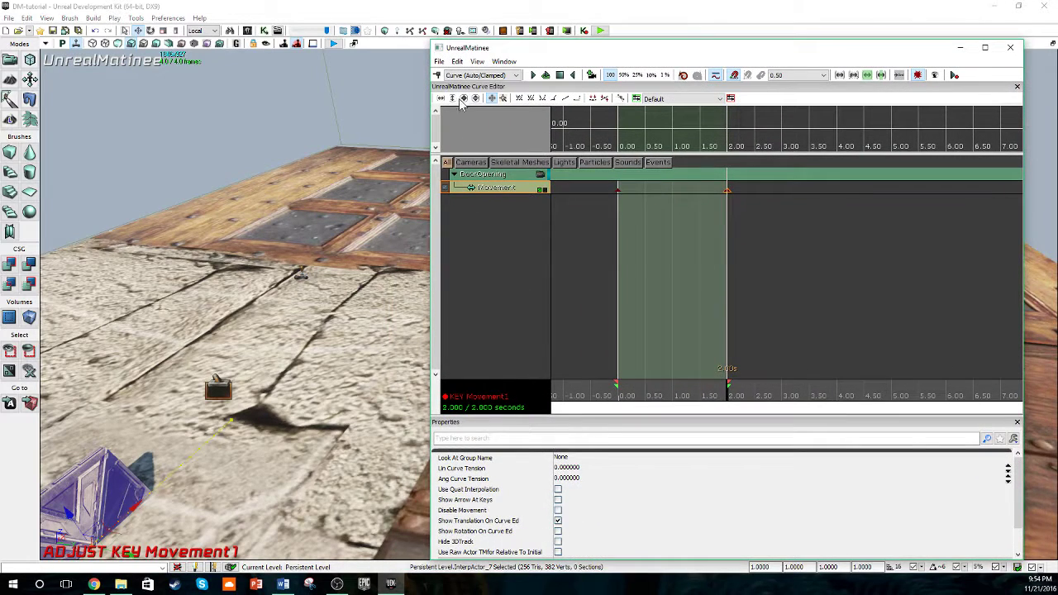
right_click_drag(424, 124, 421, 126)
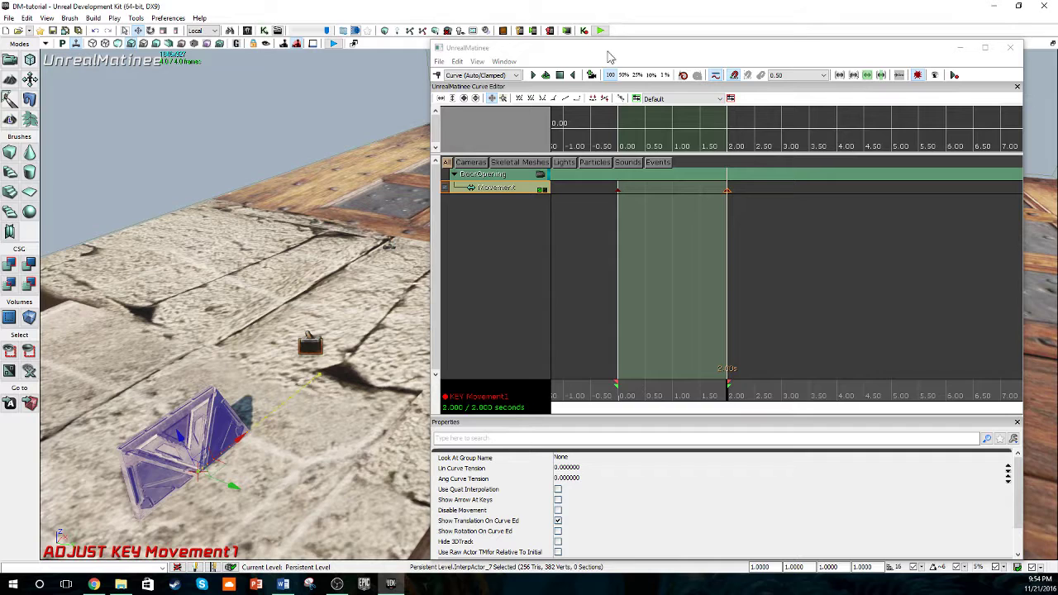
Preview the door animation in reverse, forward and as a looped section, stop playback, and close Matinee
left_click_drag(608, 56, 674, 51)
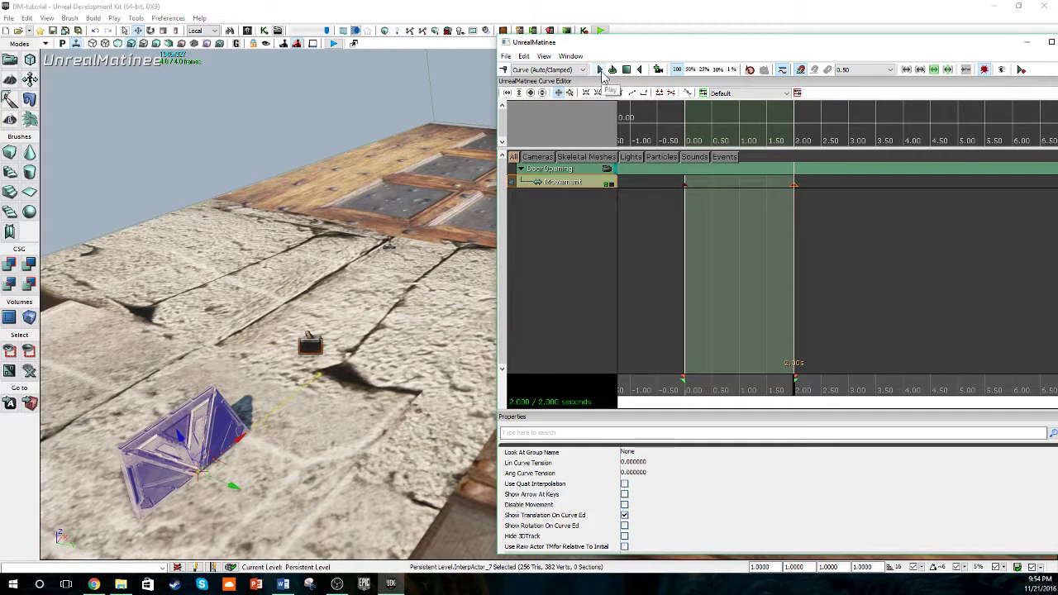
left_click(639, 70)
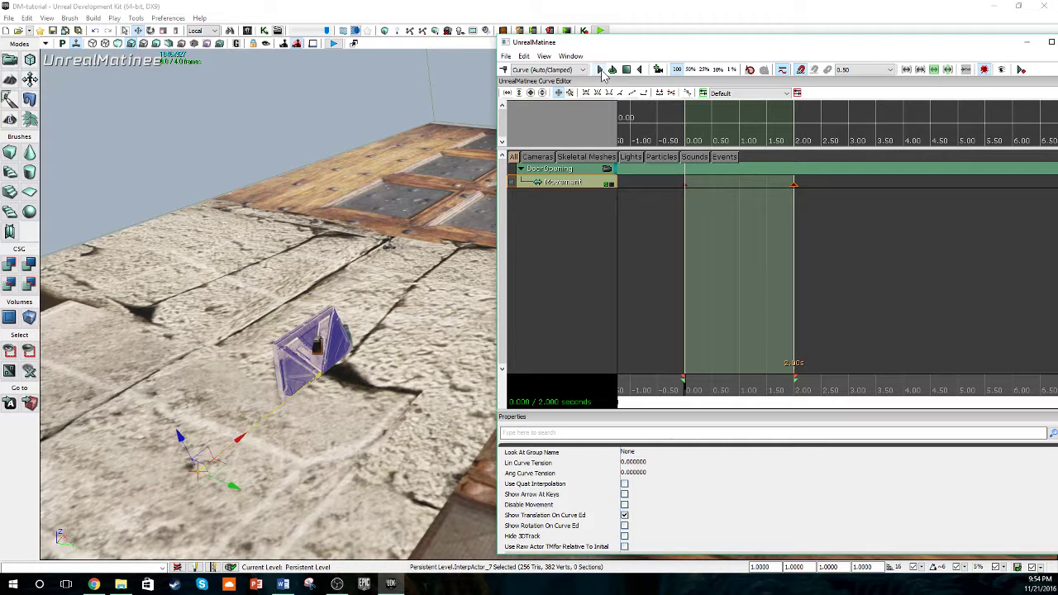
left_click(601, 70)
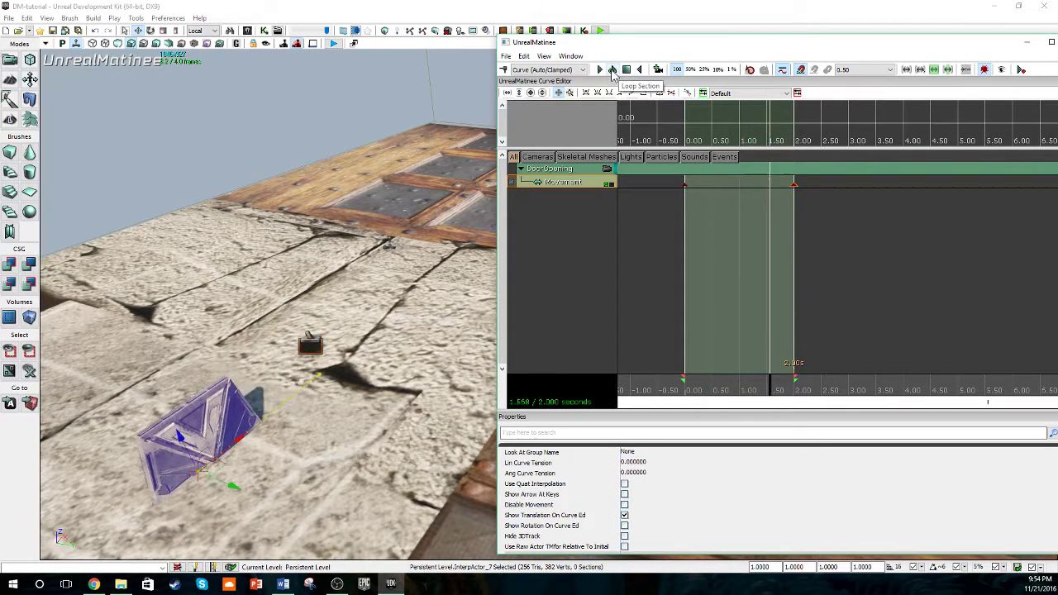
left_click(613, 70)
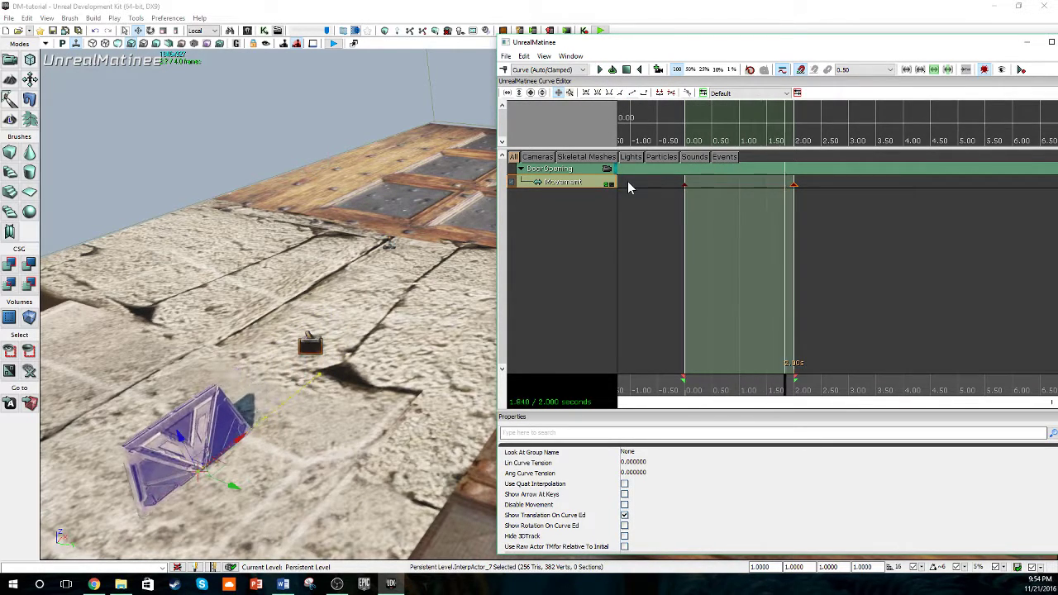
left_click(628, 72)
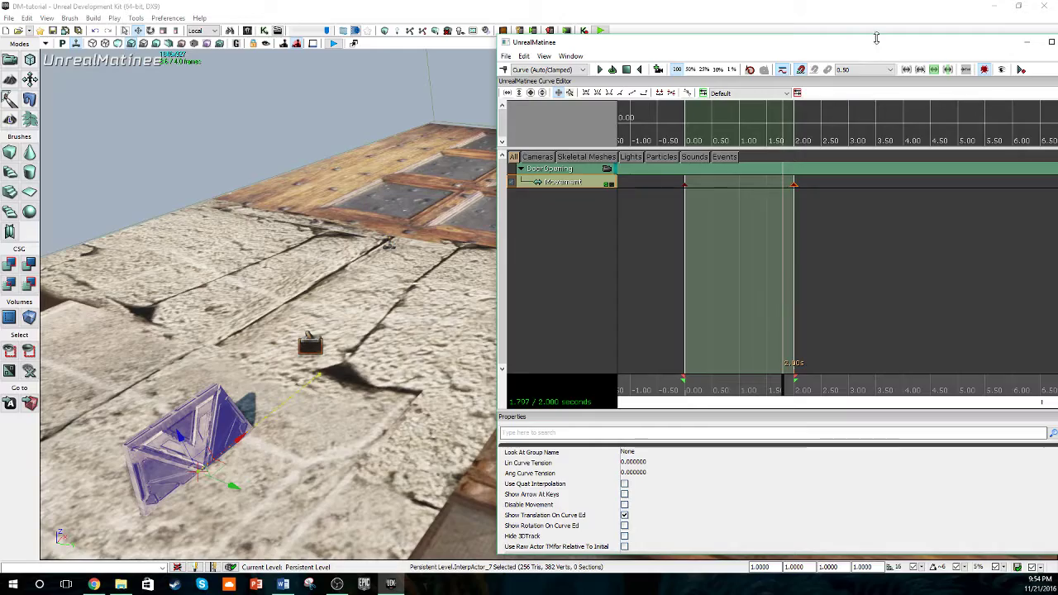
left_click_drag(878, 41, 722, 43)
left_click(920, 44)
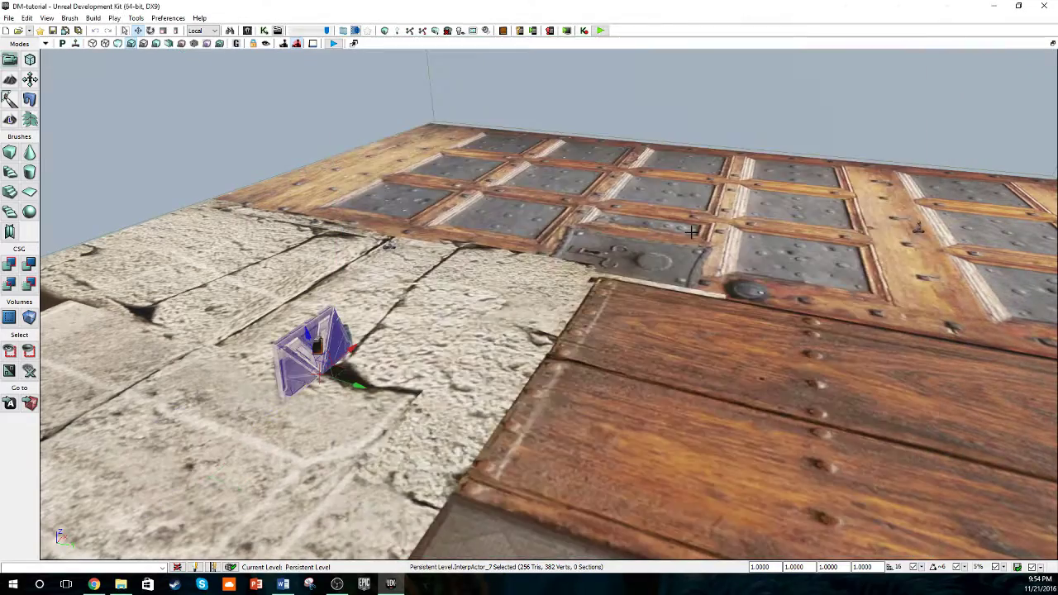
right_click_drag(649, 239, 467, 380)
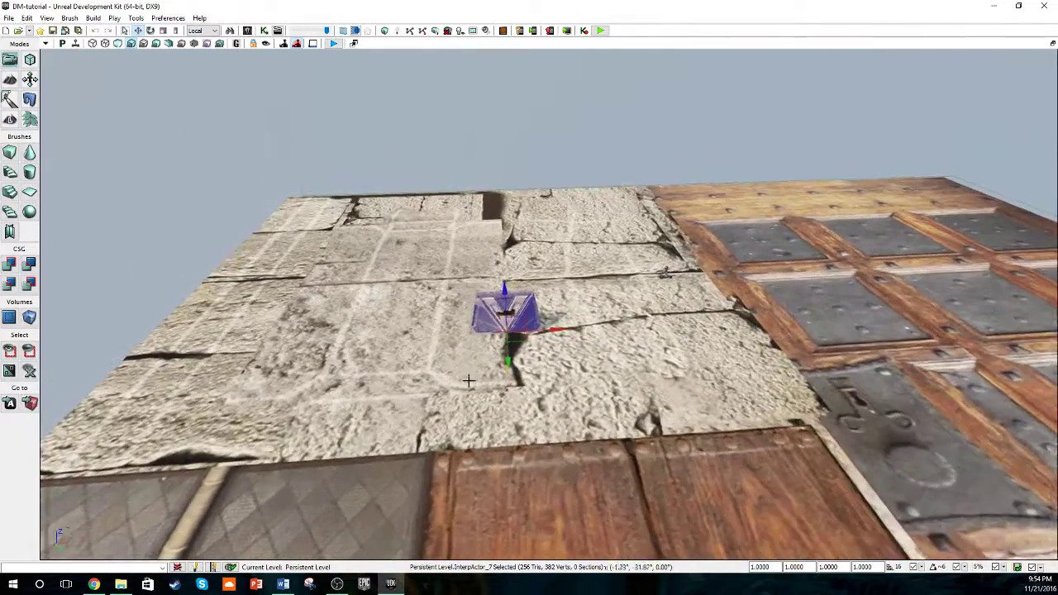
right_click_drag(700, 266, 687, 272)
right_click_drag(463, 294, 478, 316)
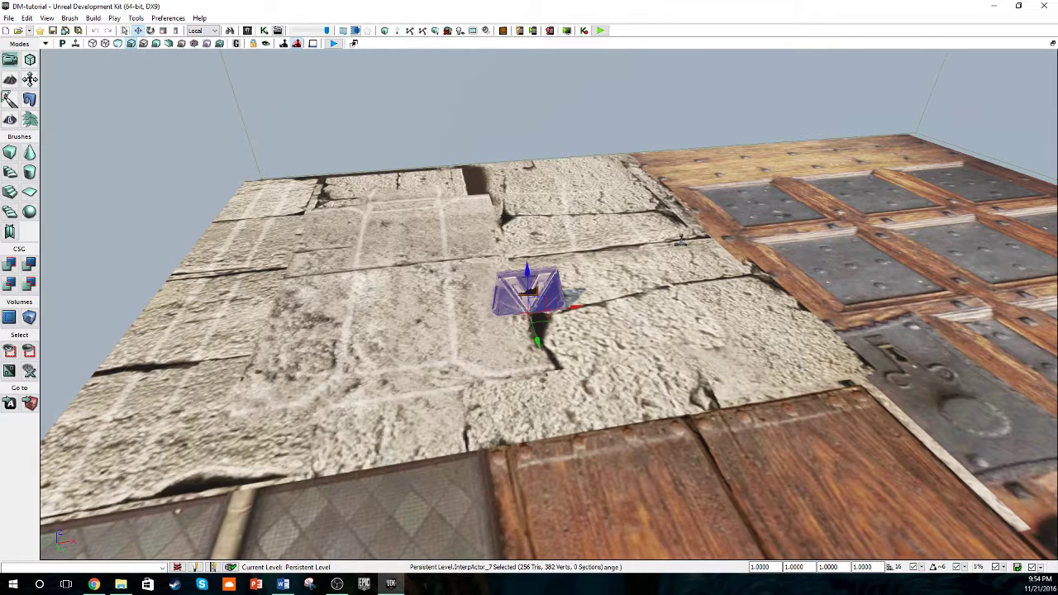
right_click_drag(572, 231, 592, 244)
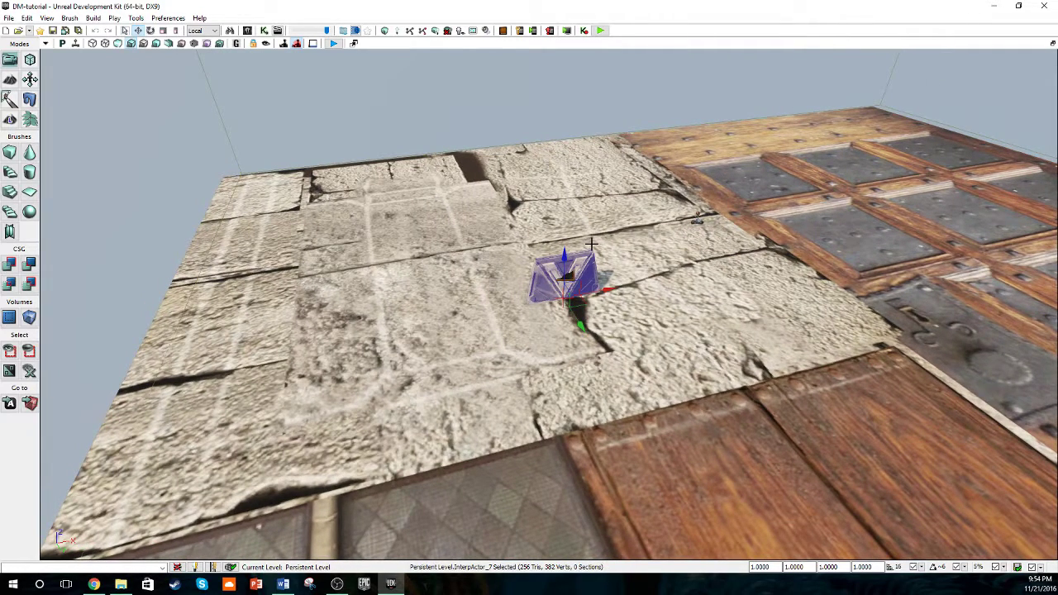
right_click_drag(576, 200, 563, 380)
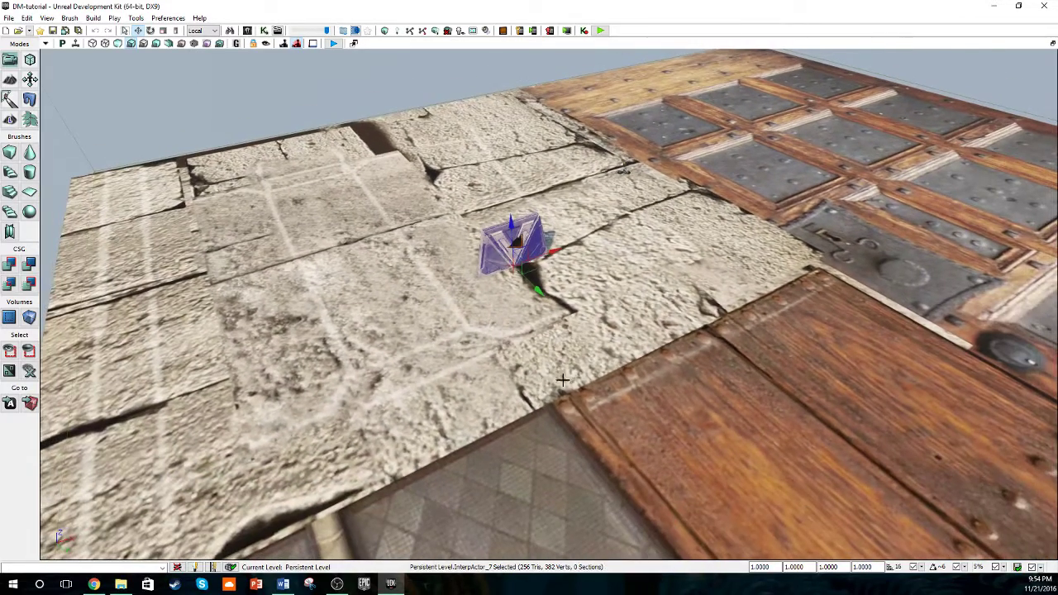
Start a play preview from the stone floor beside the doorway and move the preview window clear of the level view
right_click(602, 321)
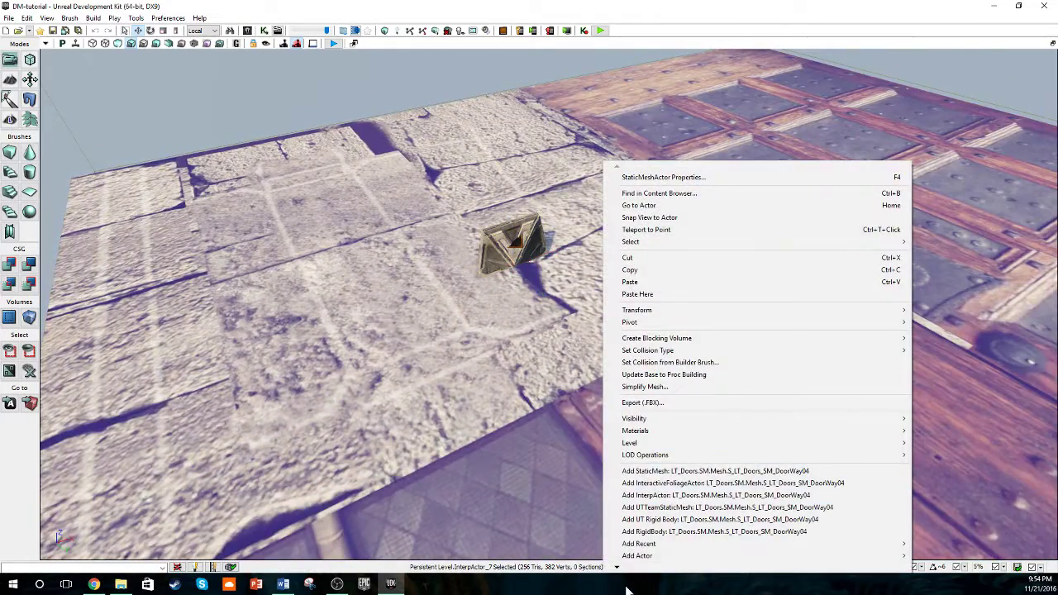
mouse_move(616, 570)
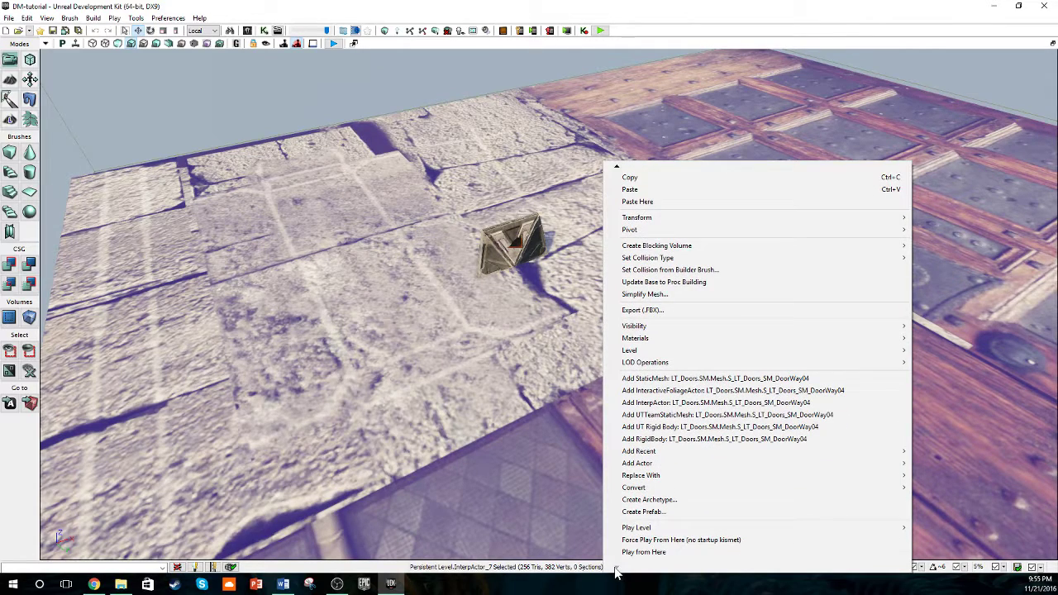
left_click(643, 553)
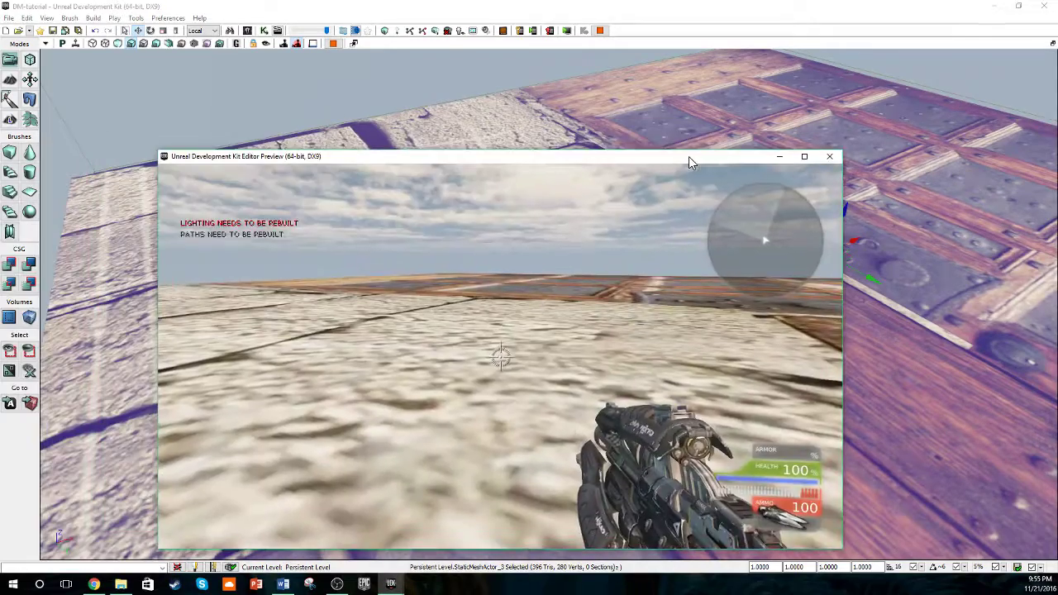
left_click_drag(688, 156, 755, 79)
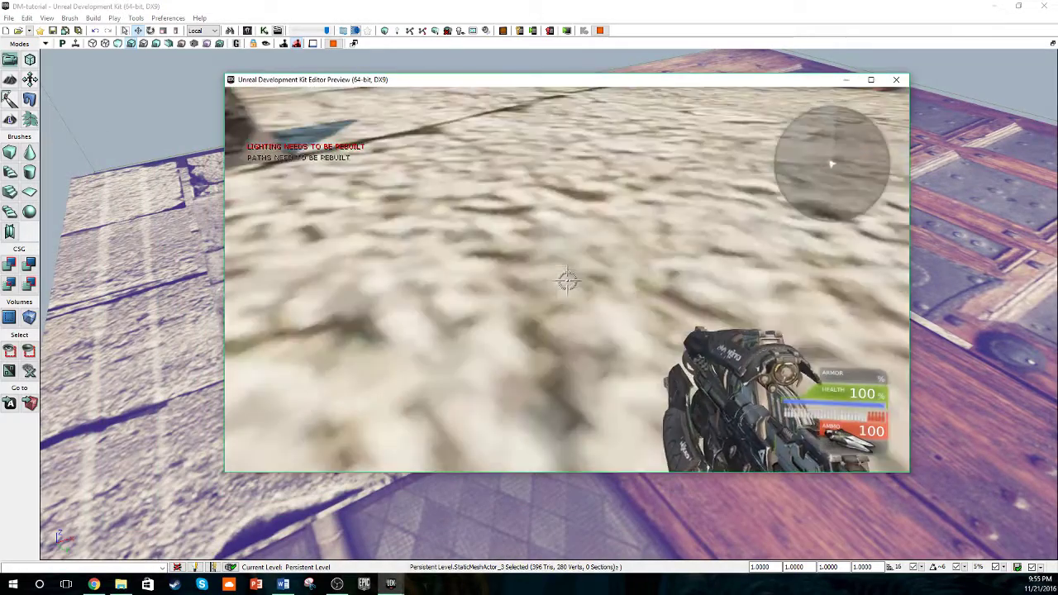
Walk up to the doorway, back away and approach it again to test the touch-triggered opening, and end the preview
key("s")
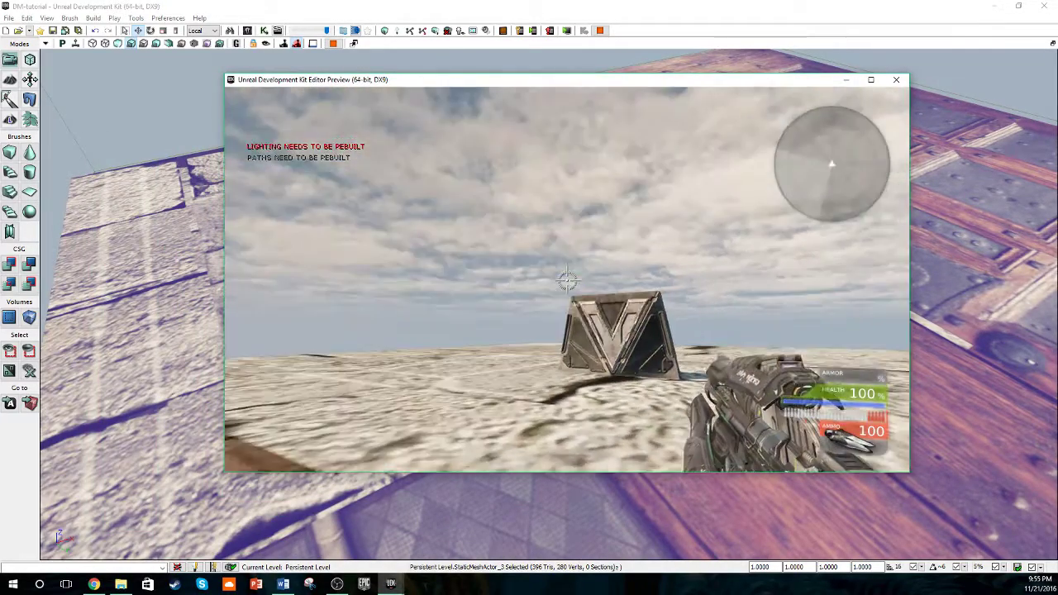
key("w")
key("w")
key("d")
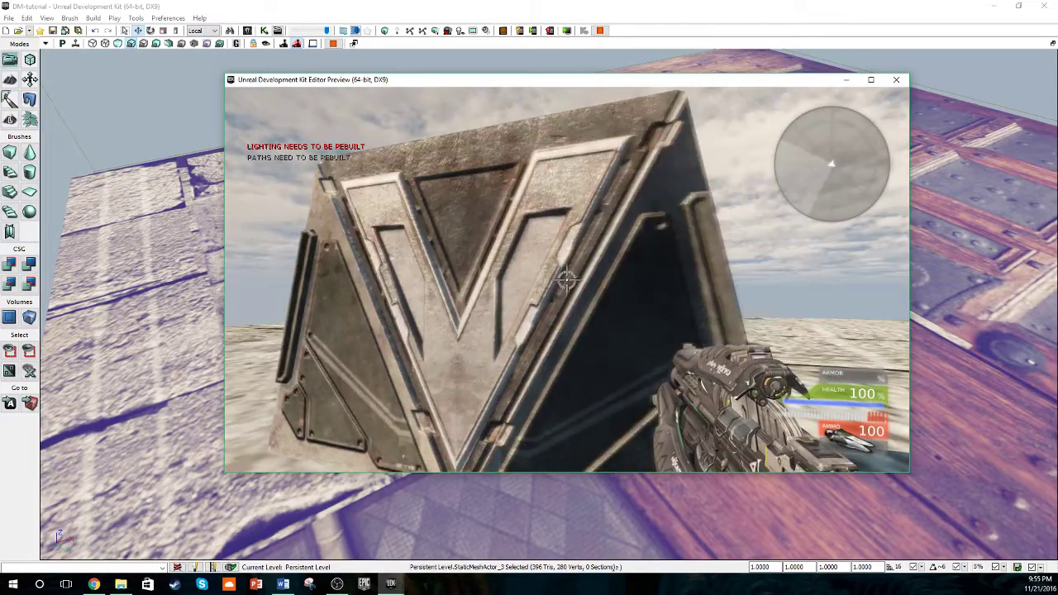
key("s")
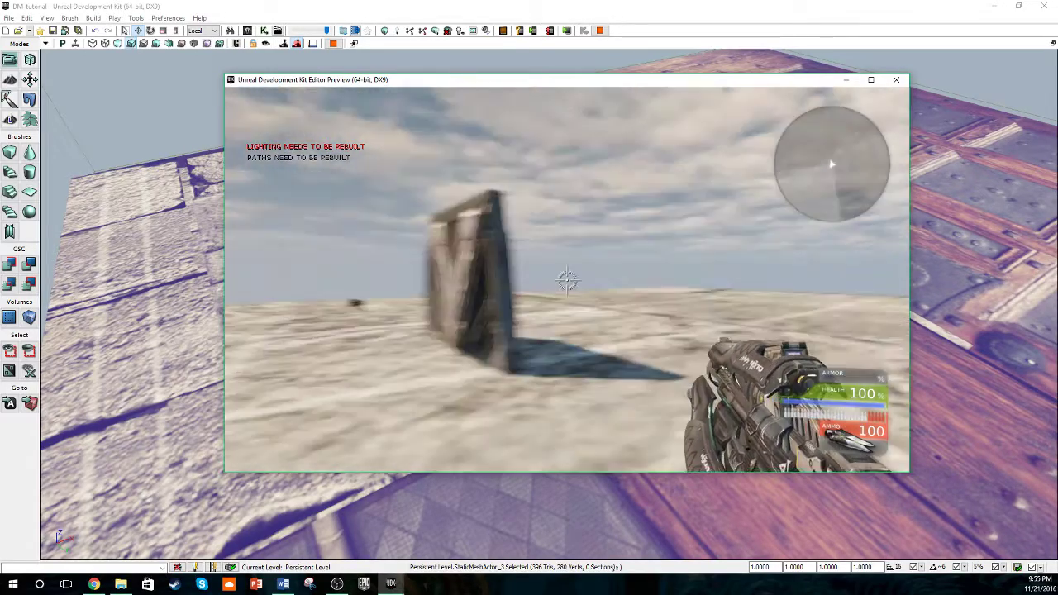
key("a")
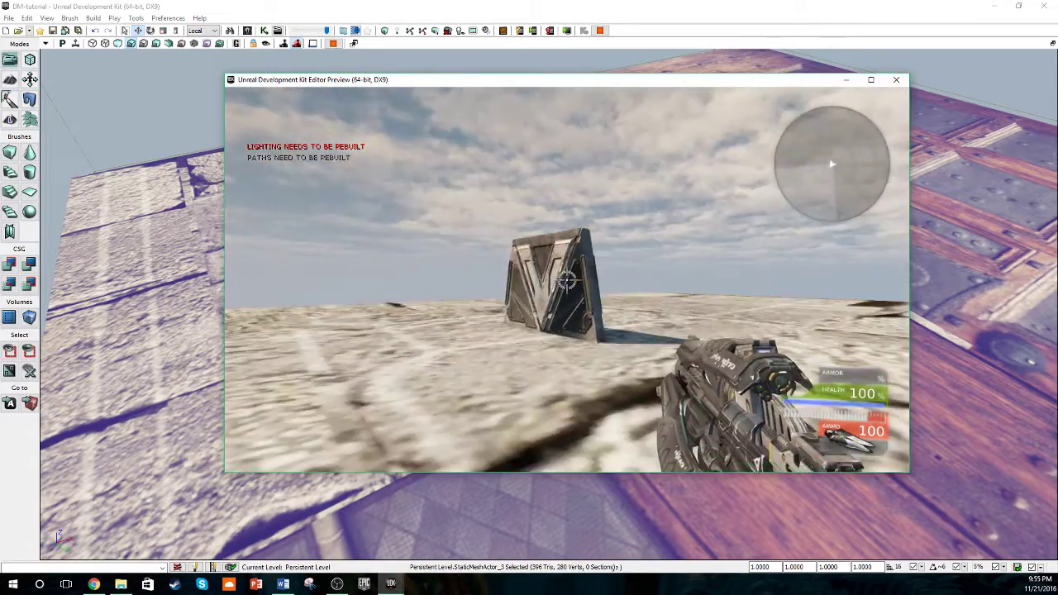
key("w")
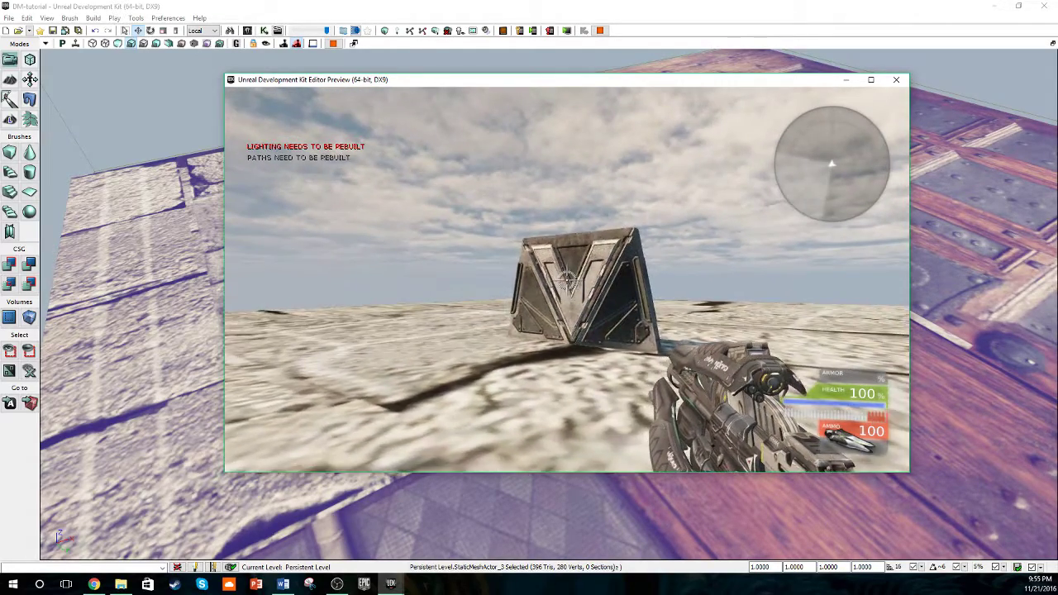
key("w")
key("s")
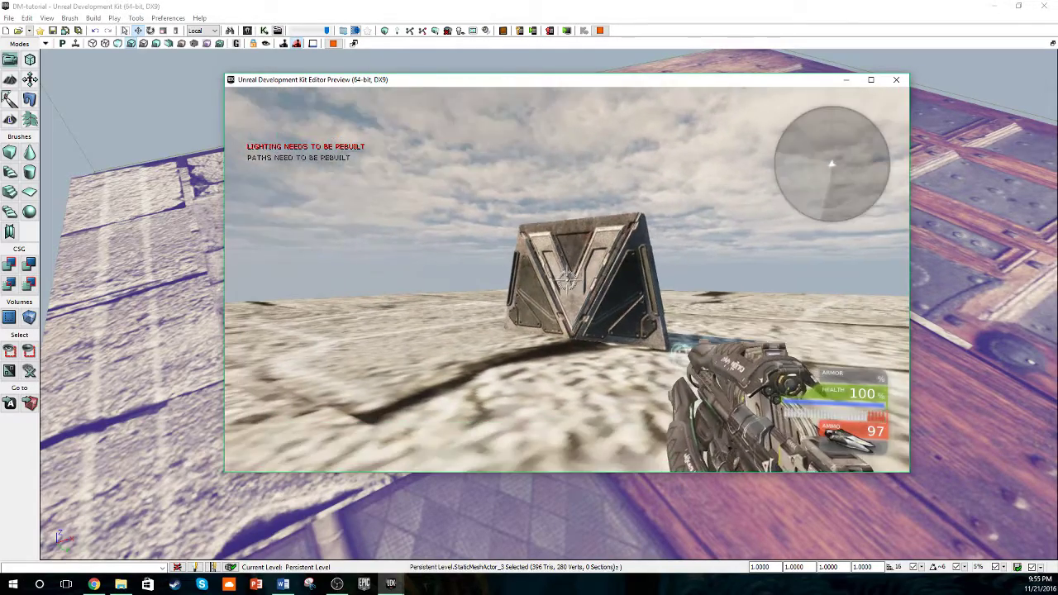
key("Escape")
Save the level as DM-tutorial.udk in the Documents folder, replacing the existing file
key("d")
right_click_drag(461, 146, 504, 322)
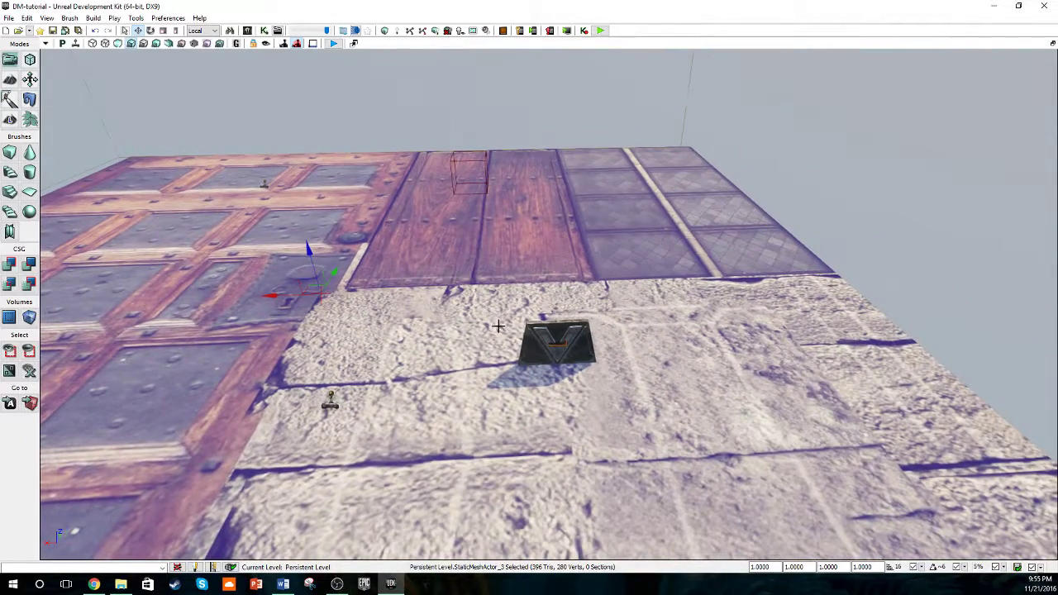
left_click(8, 18)
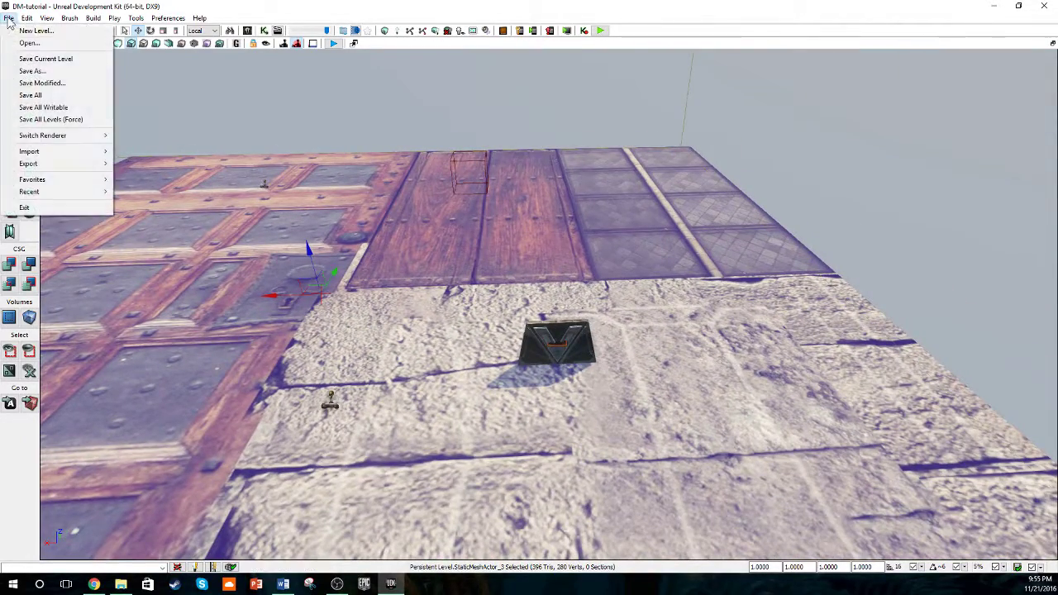
left_click(33, 73)
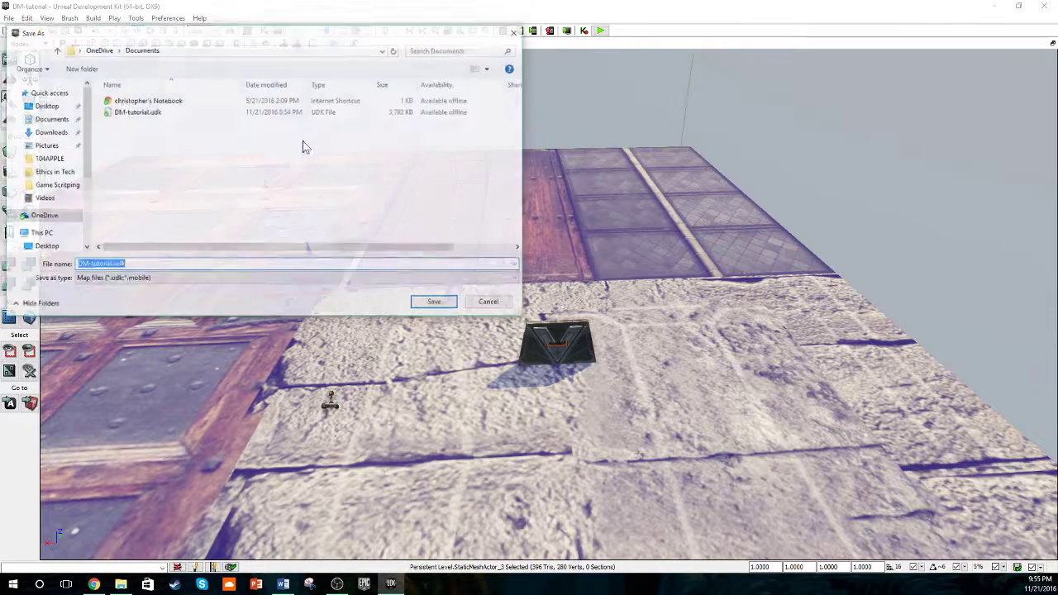
left_click(80, 264)
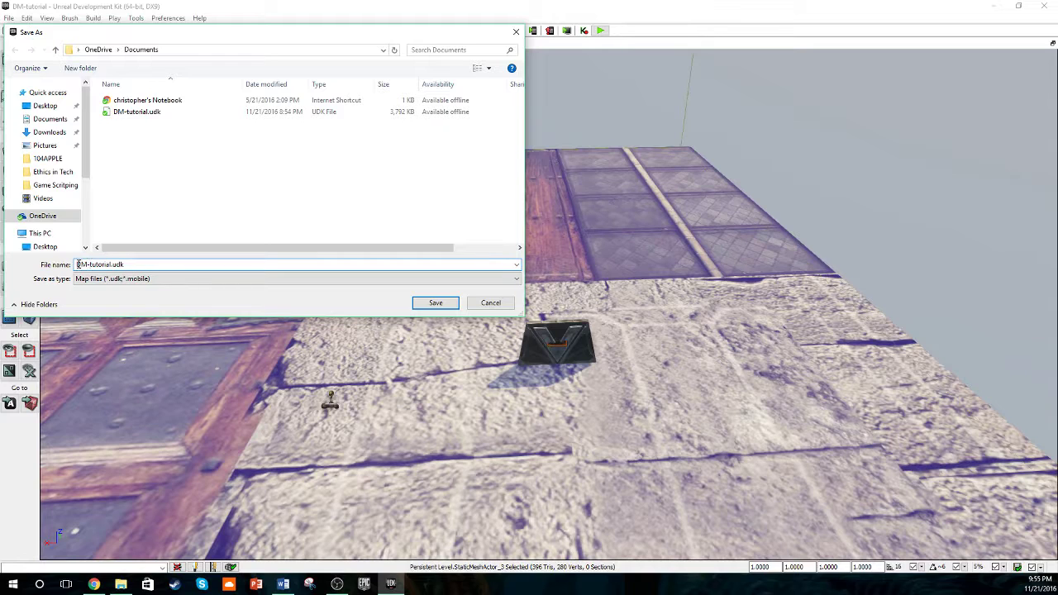
left_click(436, 302)
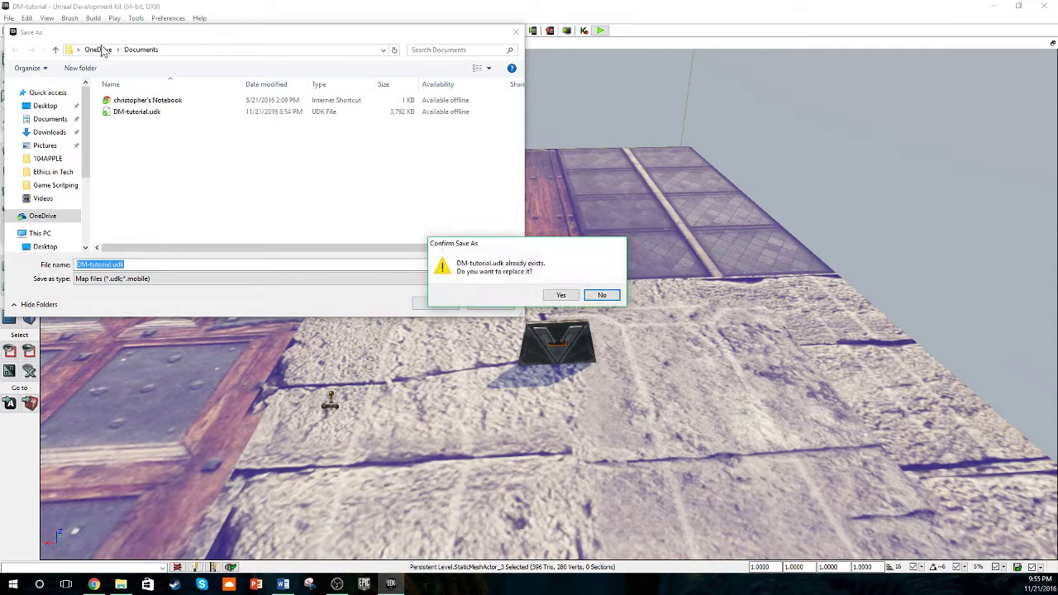
left_click(562, 296)
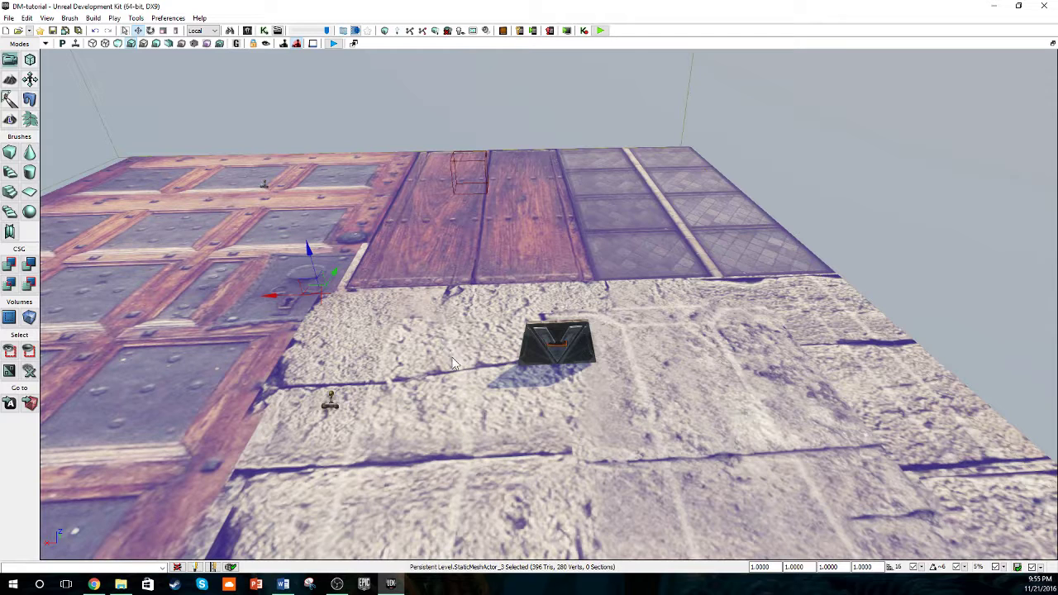
Play the level from the edge of the stone floor, approach and back away from the doorway to retest the trigger, and end the preview
right_click(468, 291)
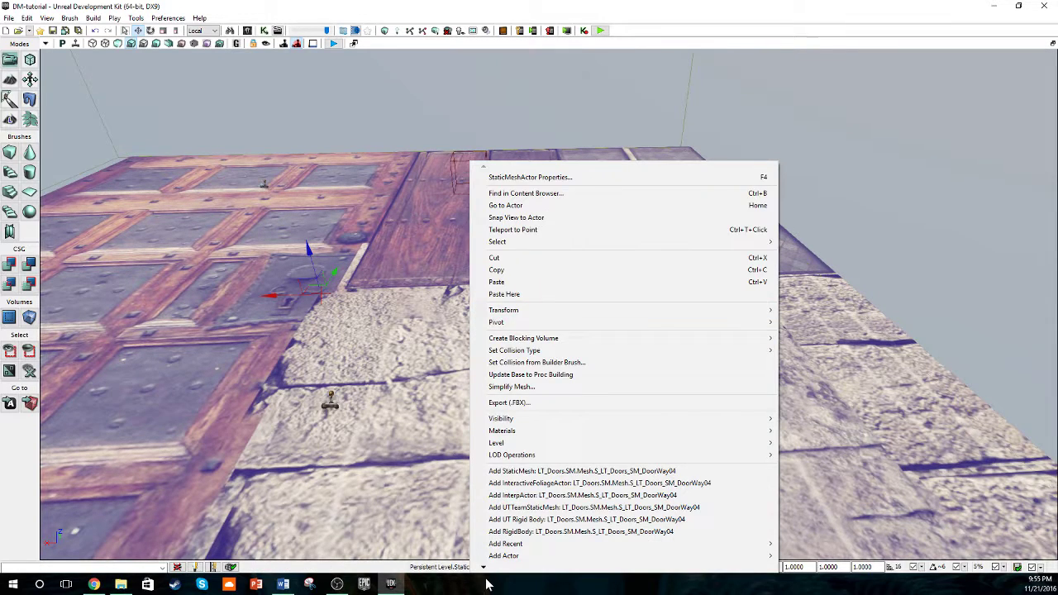
mouse_move(486, 568)
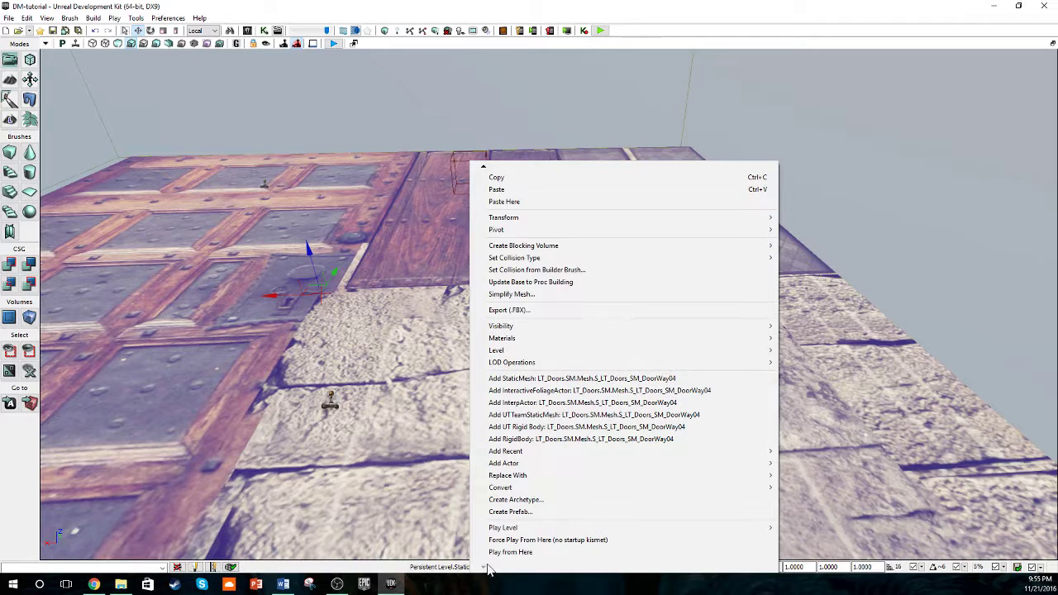
left_click(501, 553)
left_click(586, 320)
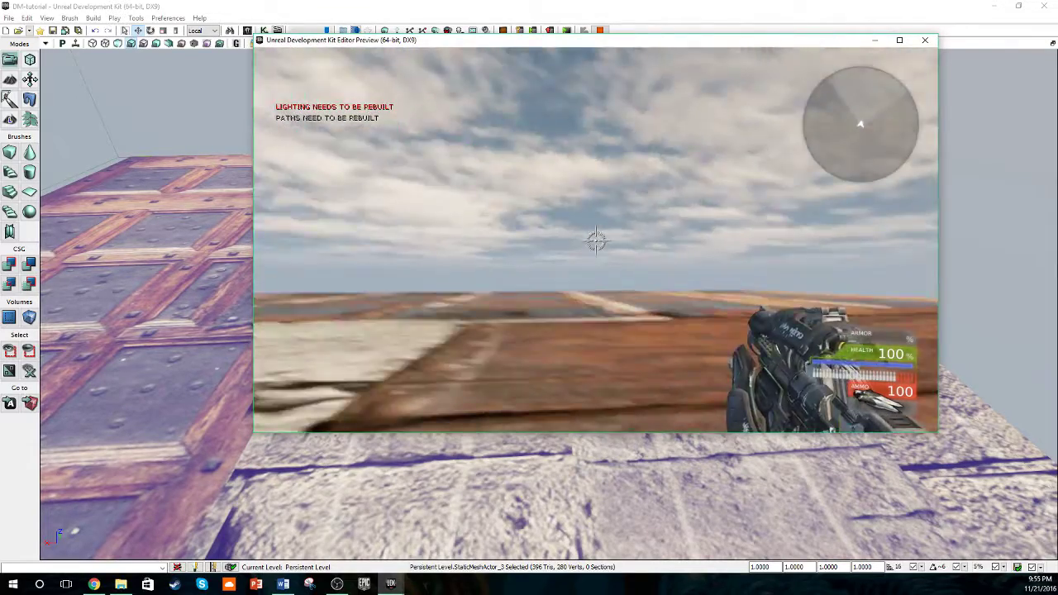
left_click(595, 241)
left_click(595, 240)
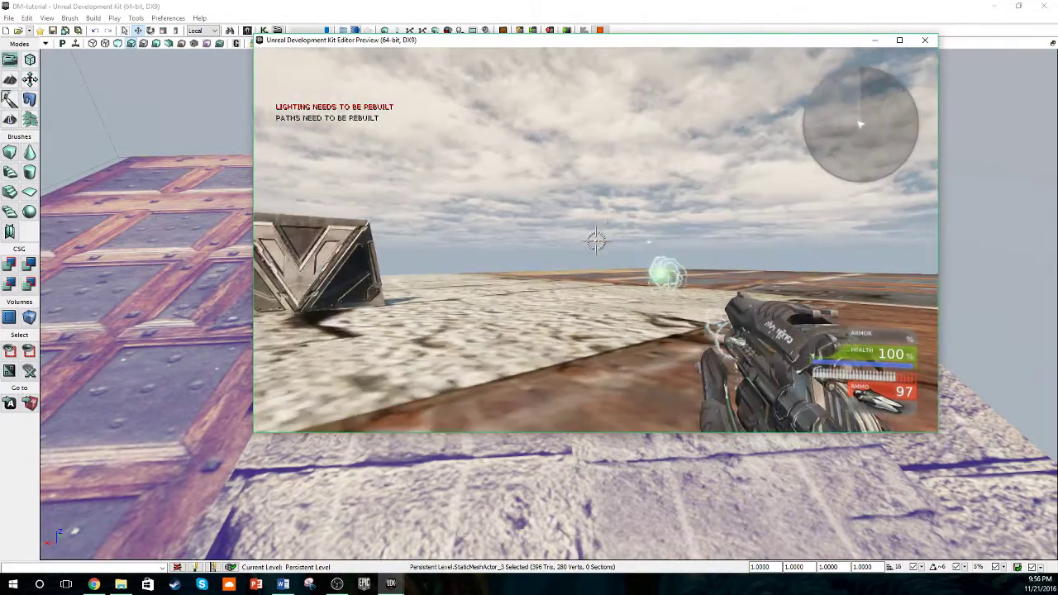
key("w")
key("w")
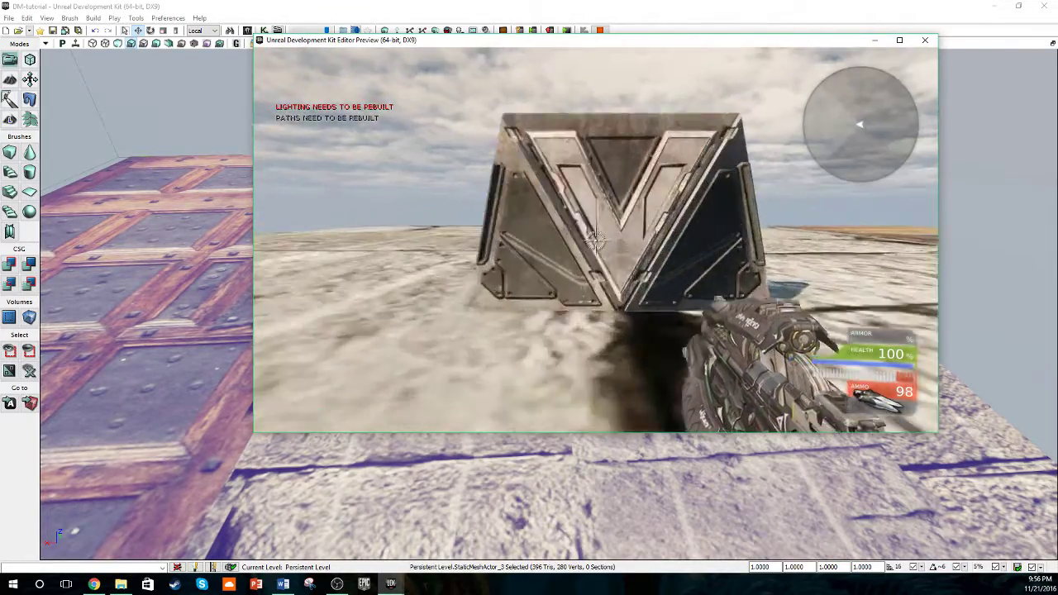
key("d")
key("s")
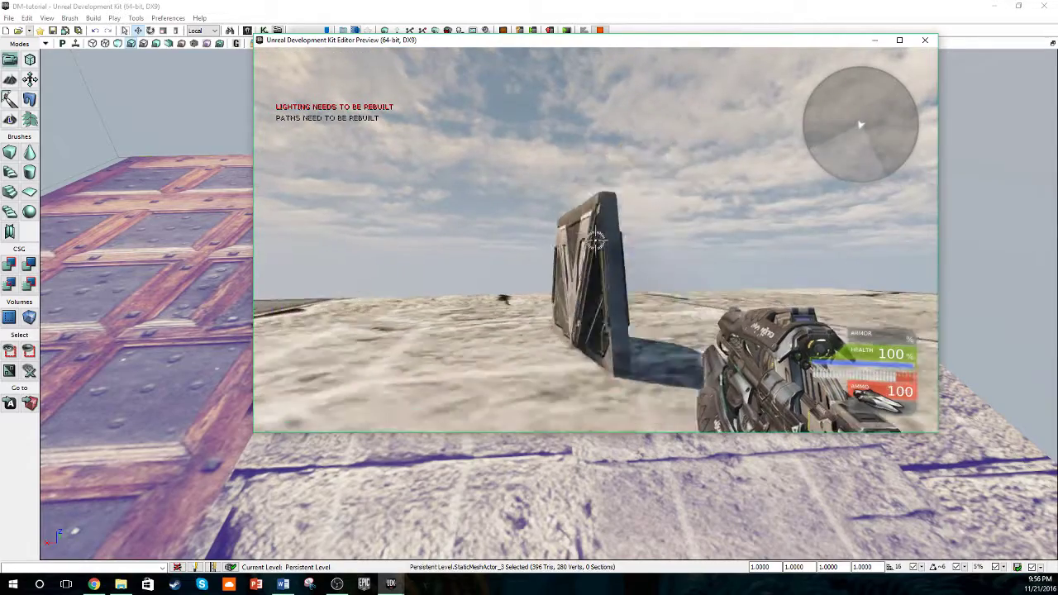
key("a")
key("Escape")
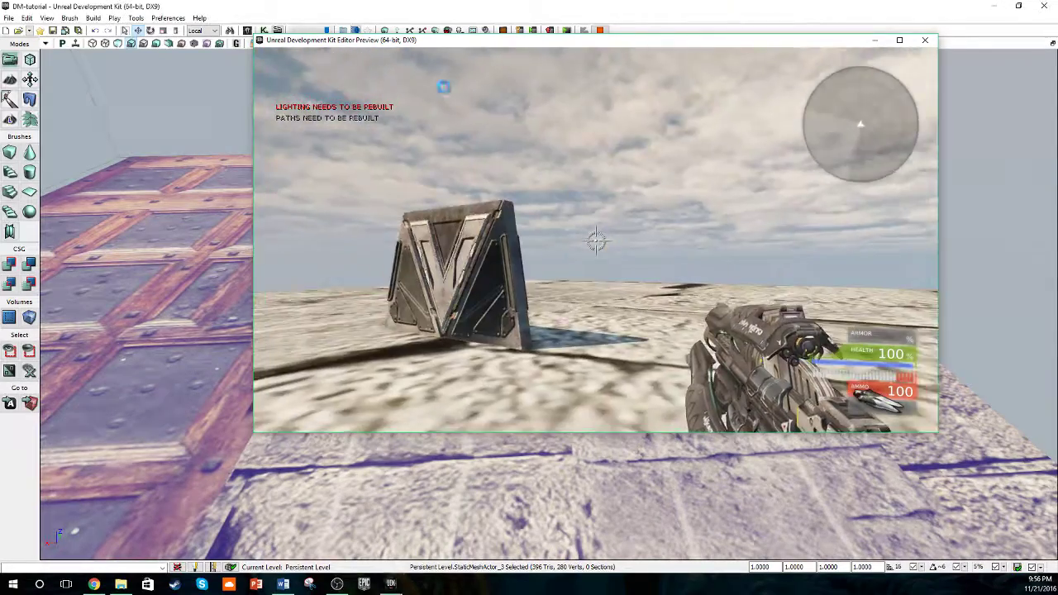
mouse_move(538, 239)
right_mouse_down()
mouse_move(548, 250)
mouse_move(248, 207)
mouse_move(82, 203)
mouse_move(539, 243)
right_mouse_up()
key("s")
key("d")
key("s")
key("d")
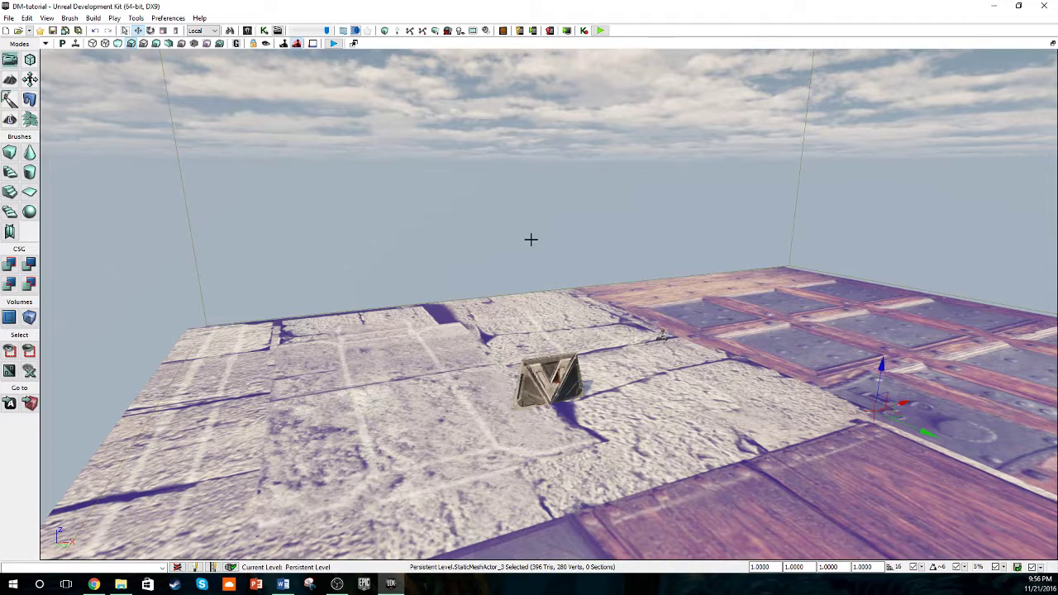
right_click_drag(461, 237, 406, 231)
key("s")
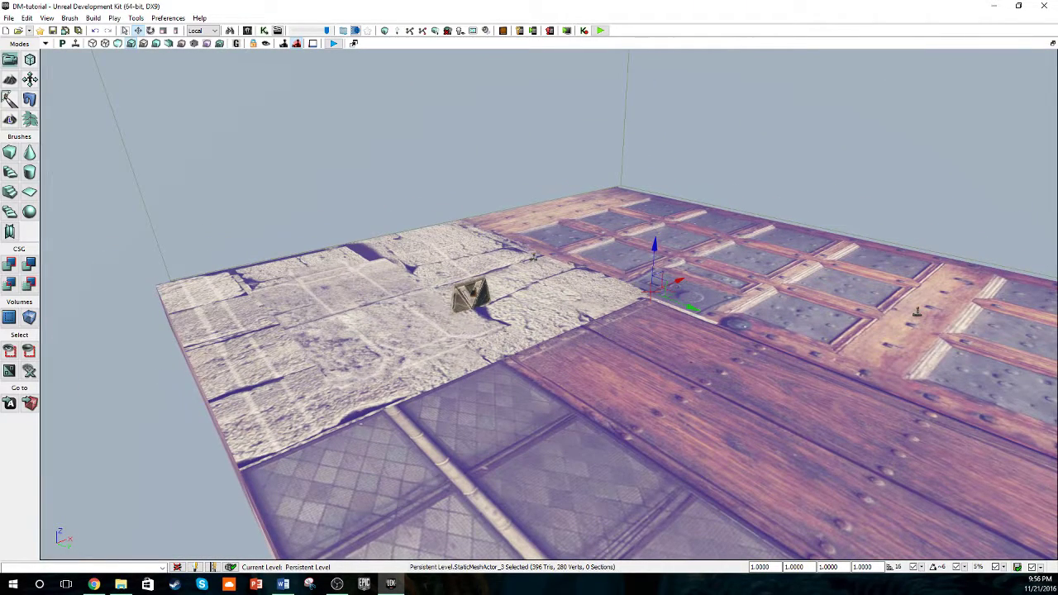